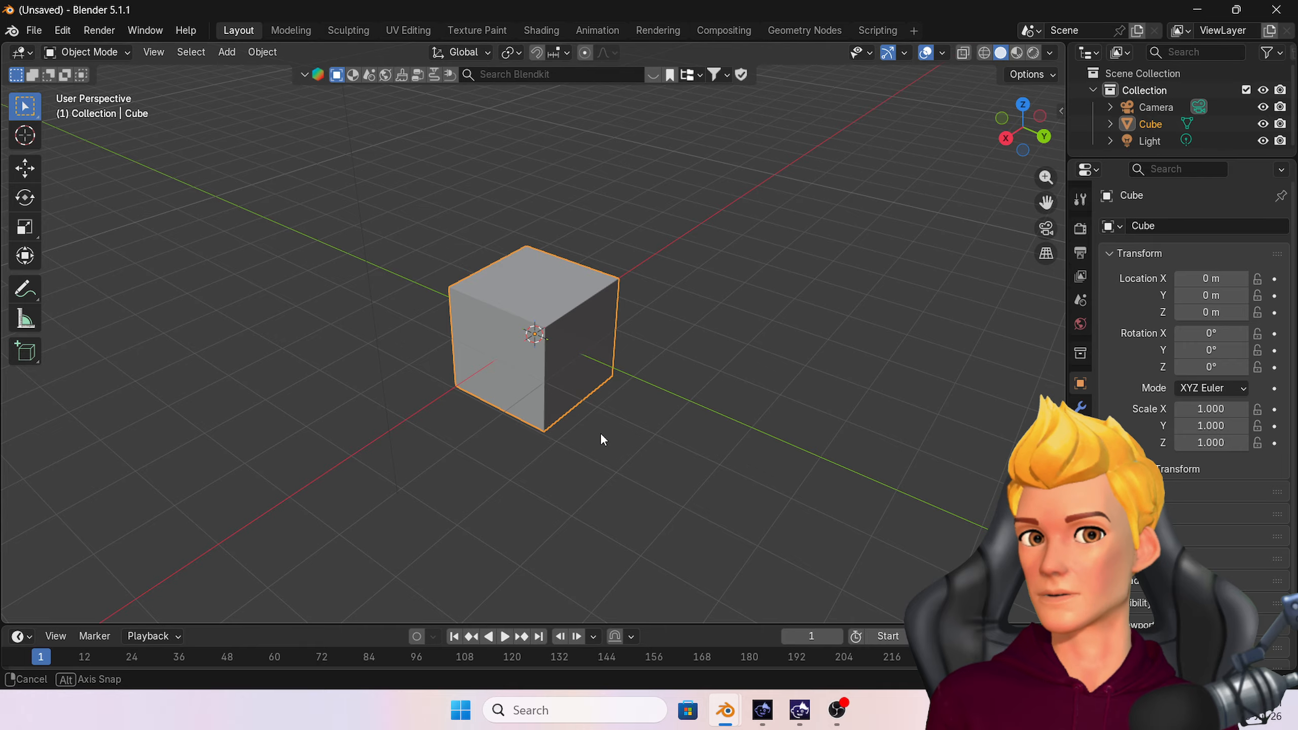
left_click(102, 52)
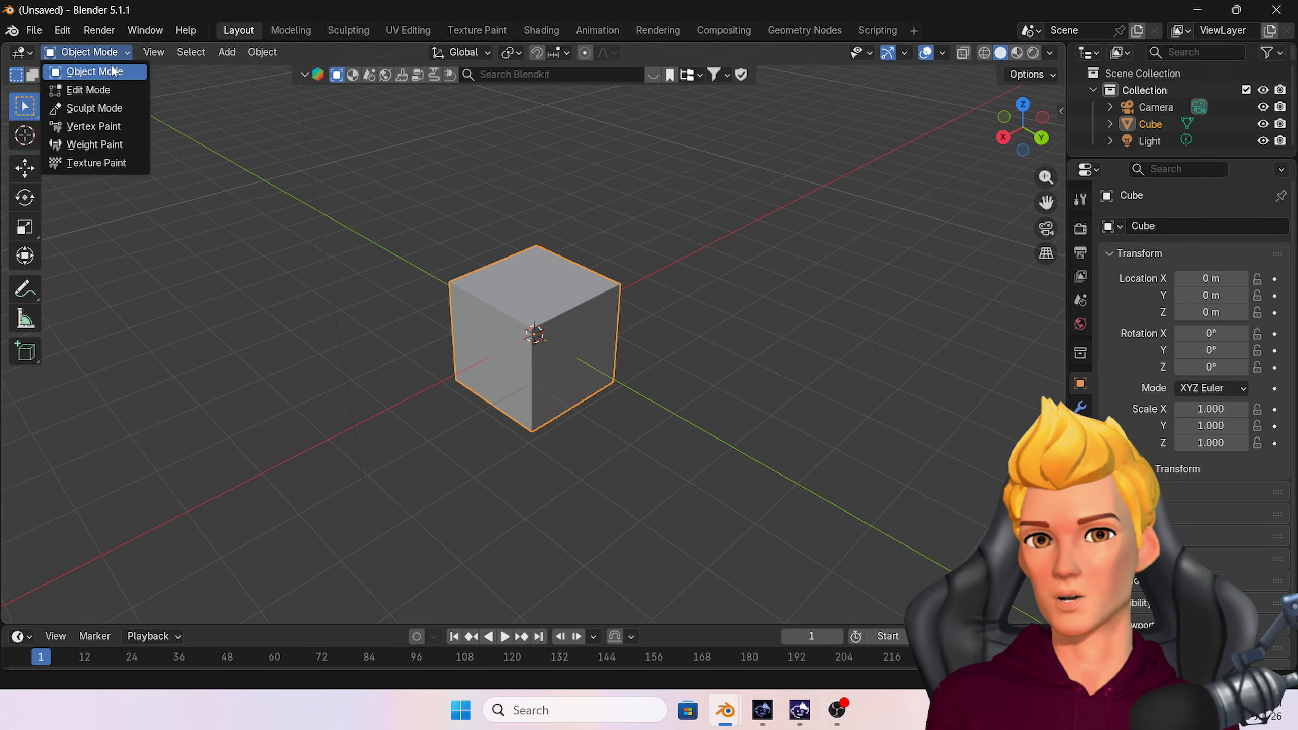
left_click(129, 75)
left_click(226, 53)
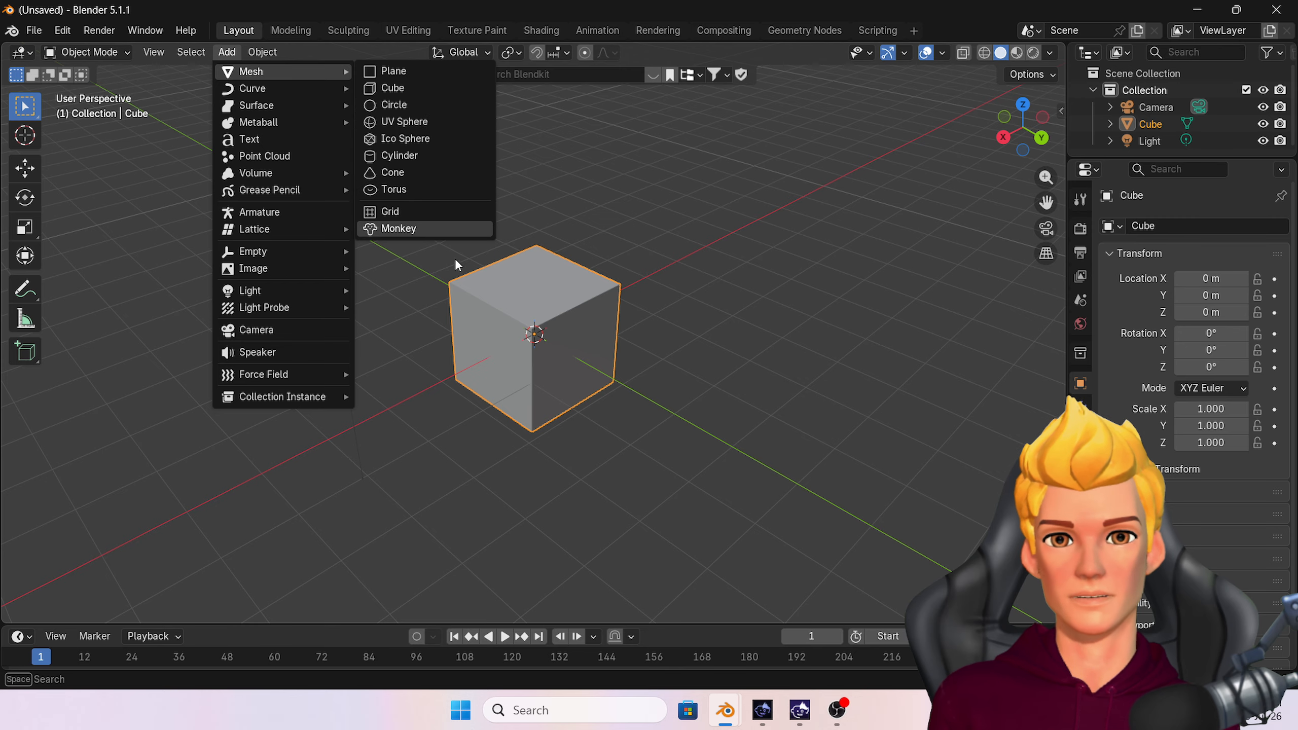
Step: Scale the default cube into a flat rectangular slab at about 3.604 in X, 1.778 in Y and 0.148 in Z
left_click(536, 289)
left_click(34, 228)
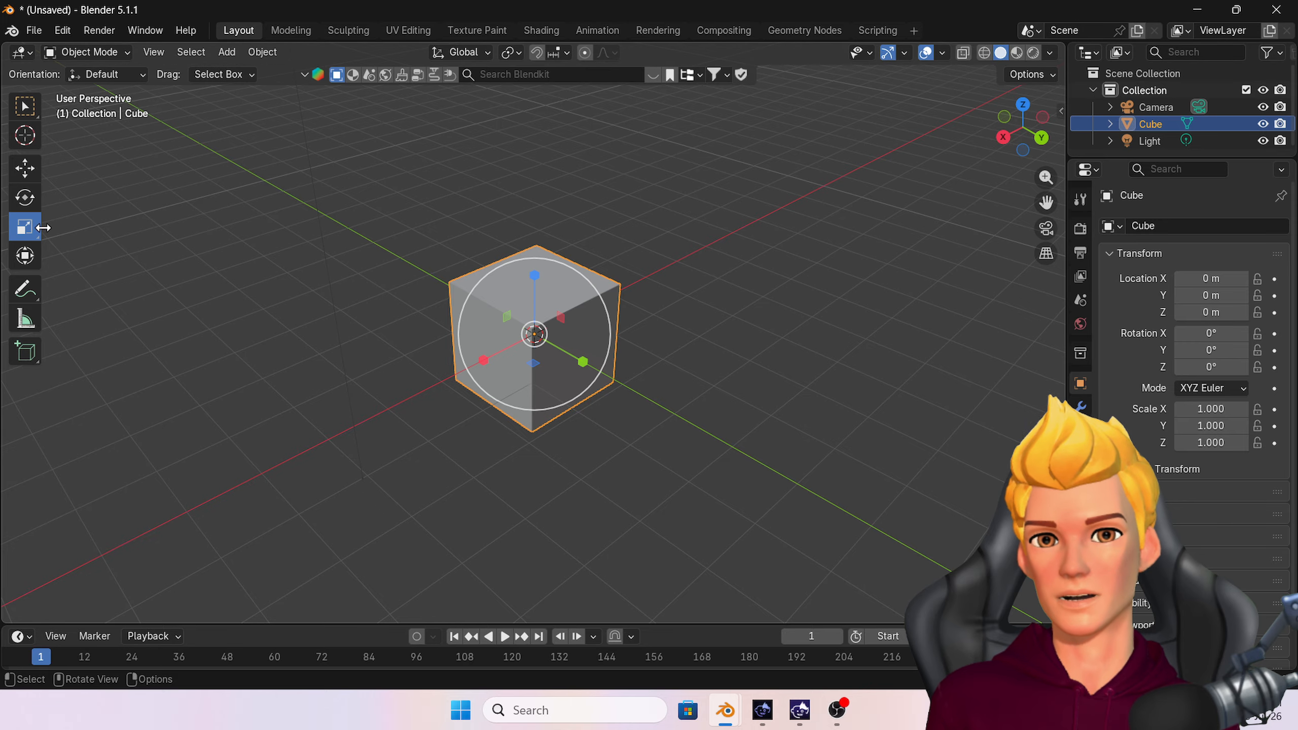
left_click_drag(532, 273, 356, 416)
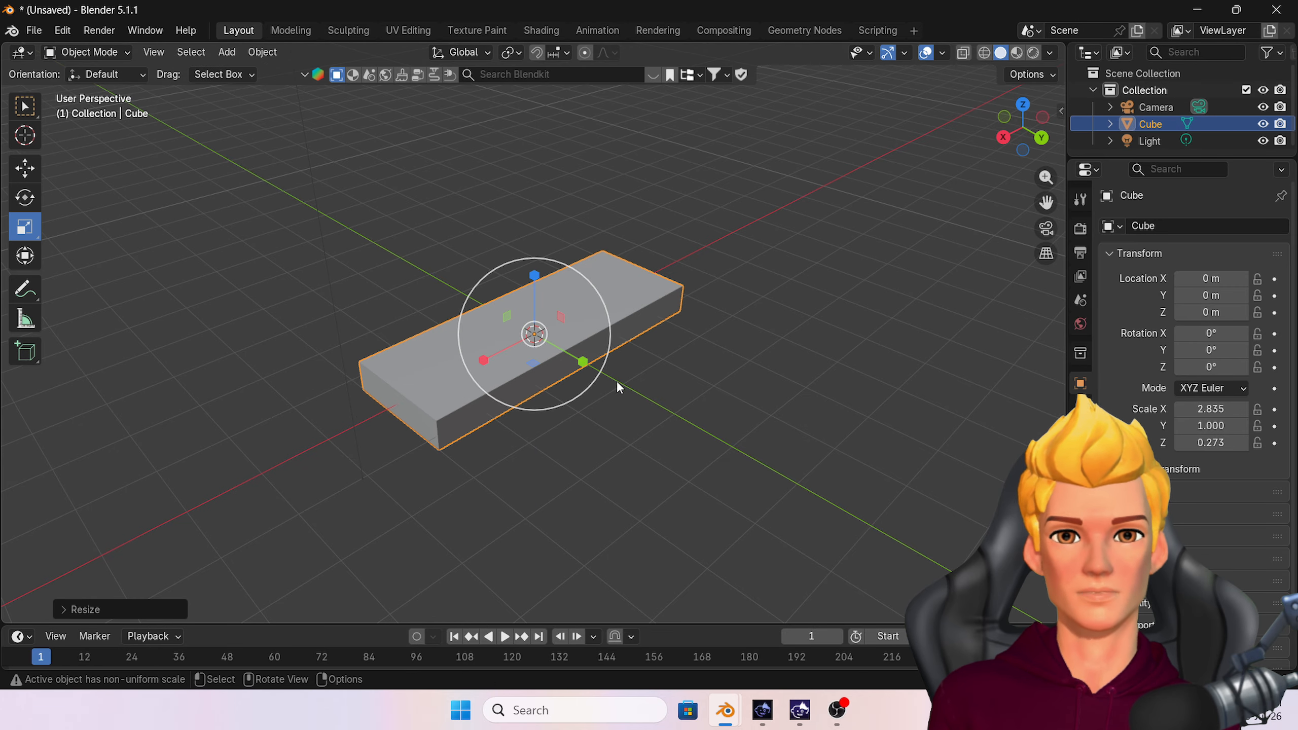
left_click_drag(578, 358, 582, 362)
left_click_drag(492, 356, 483, 361)
left_click_drag(582, 362, 585, 370)
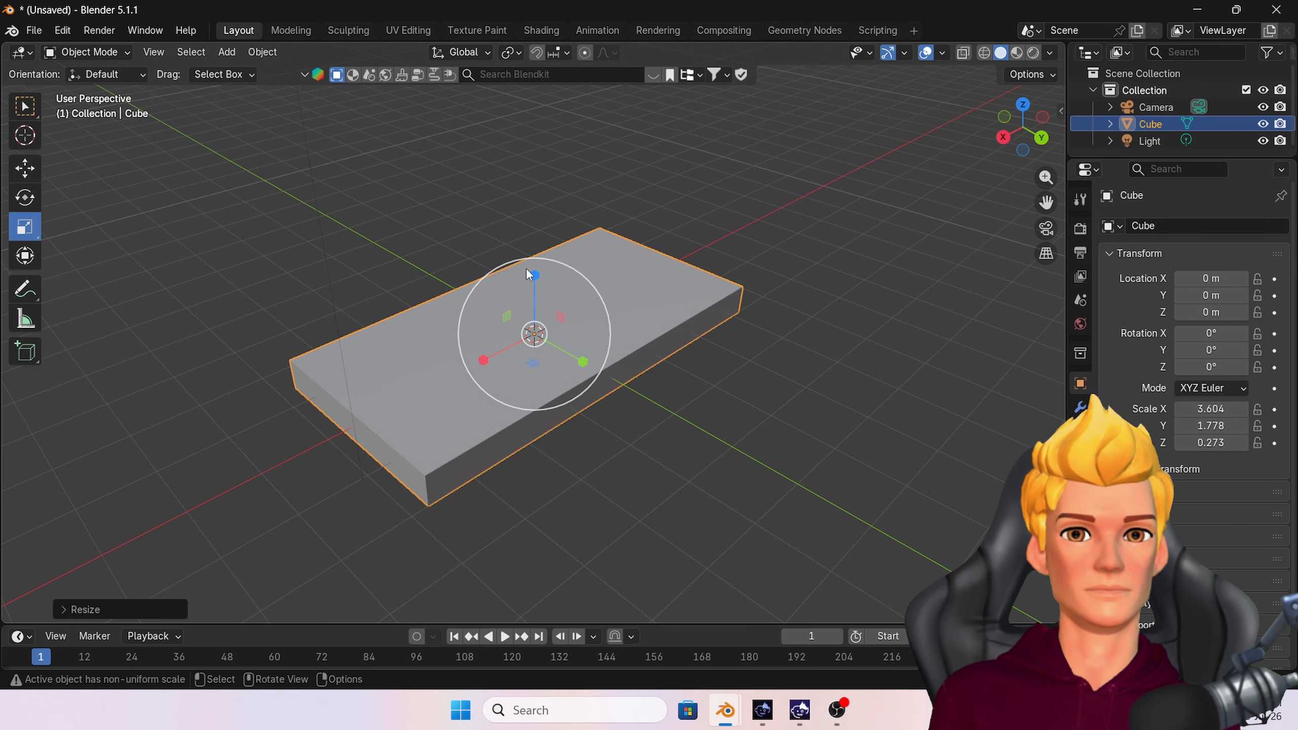
left_click_drag(529, 275, 531, 302)
left_click(671, 373)
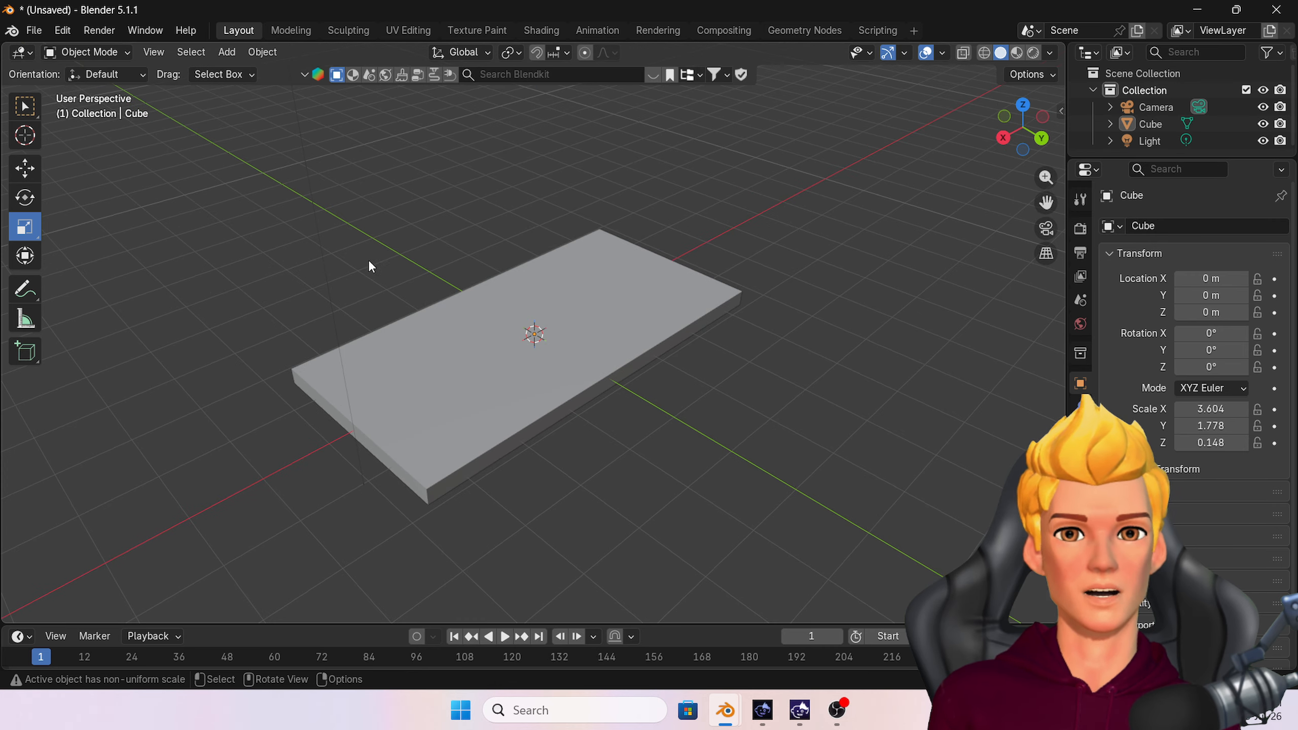
Step: Apply the object transform of the flattened slab
left_click(110, 50)
left_click(495, 315)
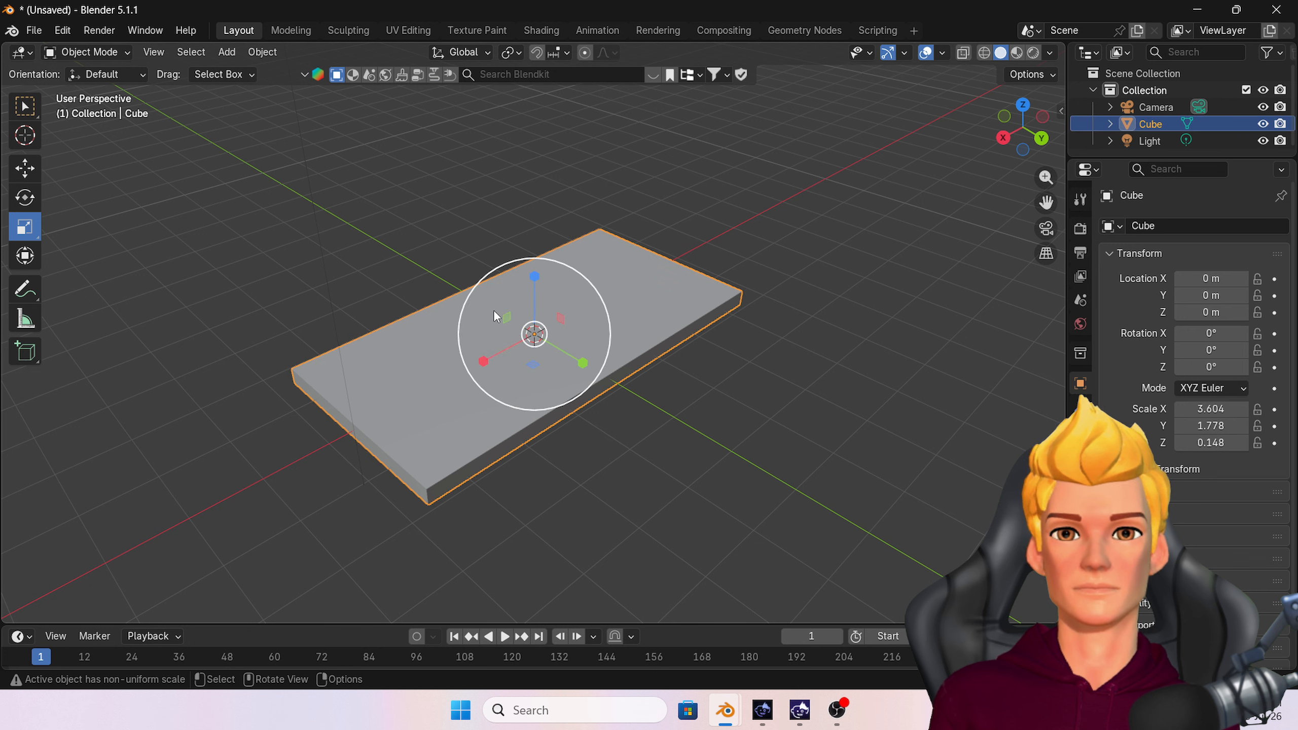
key("ctrl+a")
left_click(474, 354)
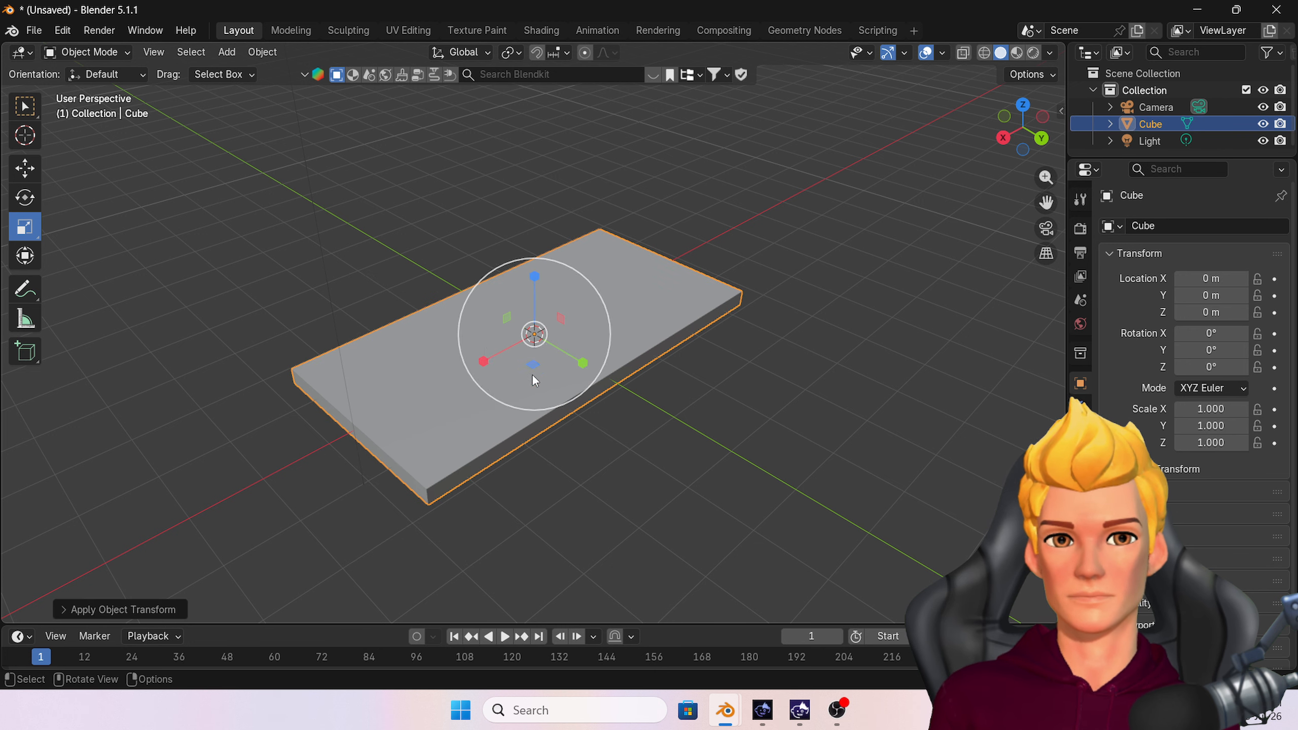
Step: Switch the slab to Edit Mode and add five evenly spaced loop cuts across its length
left_click(102, 52)
left_click(76, 91)
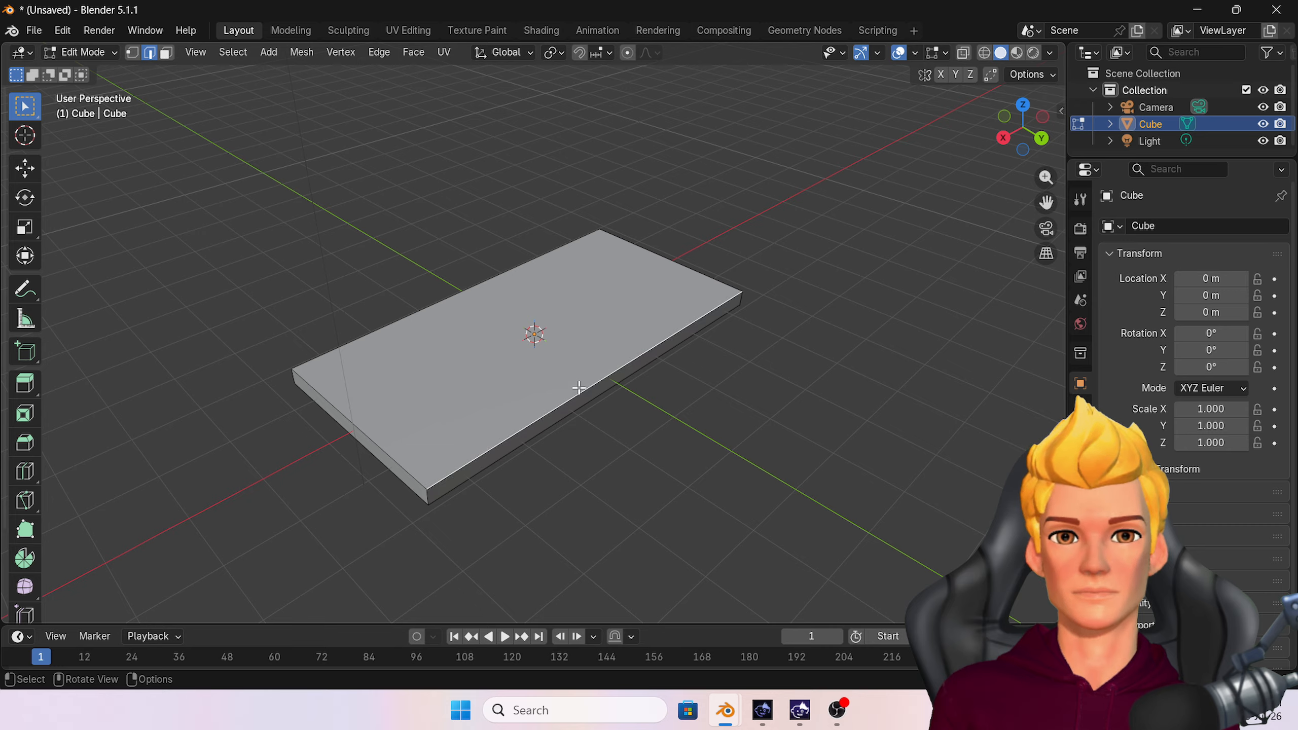
key("ctrl+r")
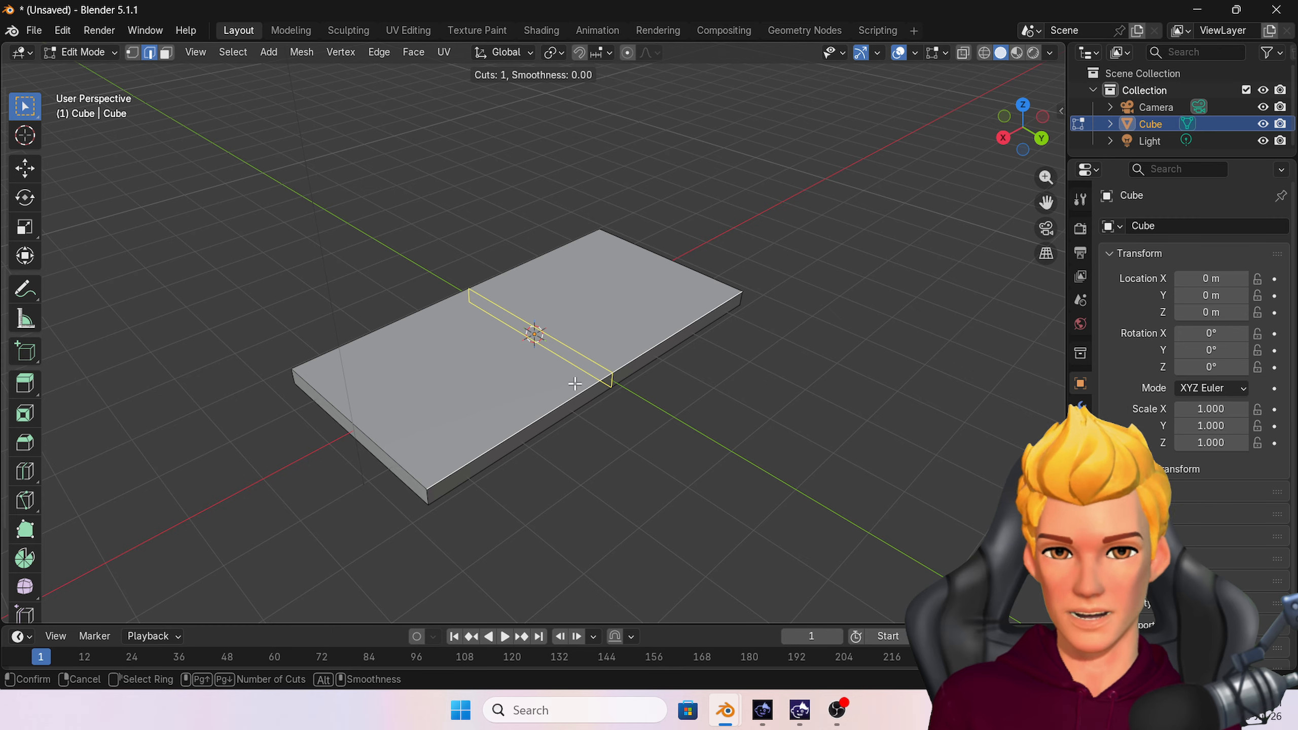
type("5")
left_click(575, 383)
left_click(575, 383)
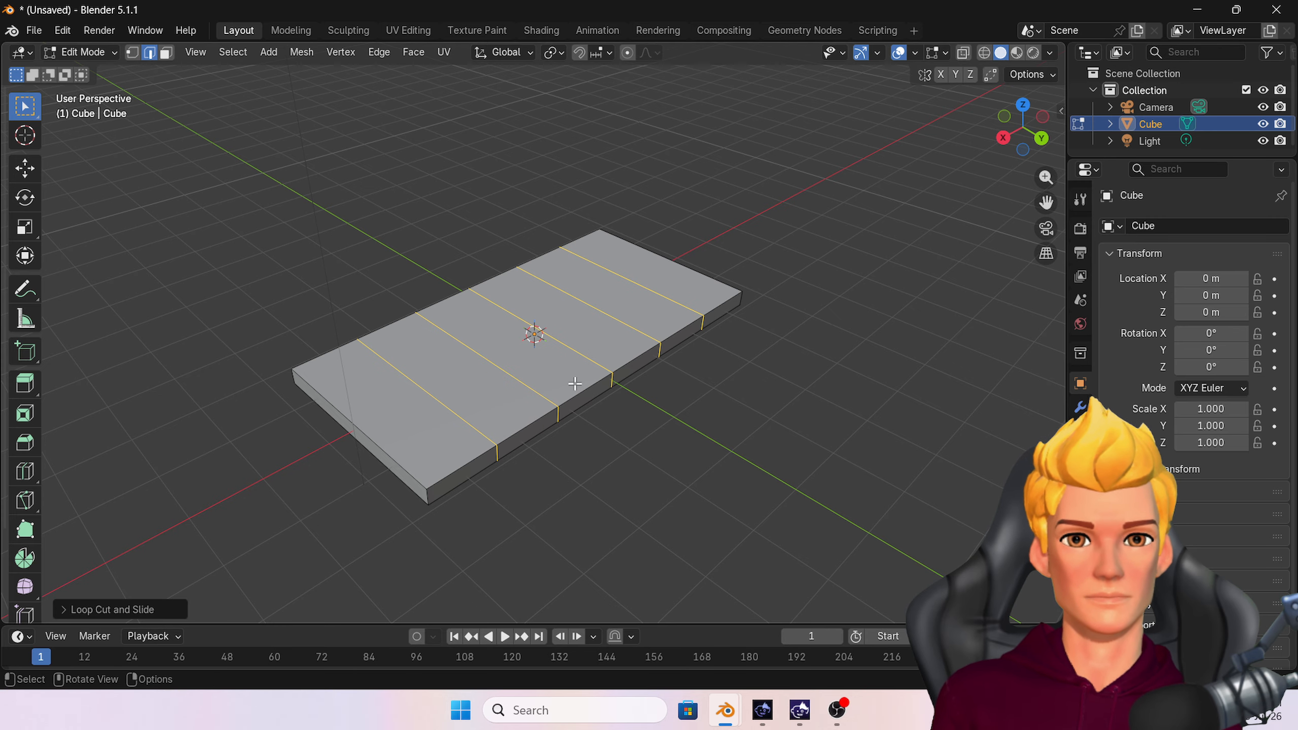
left_click(658, 417)
Step: Add one centred loop cut running lengthwise along the slab
middle_click_drag(429, 432, 458, 446)
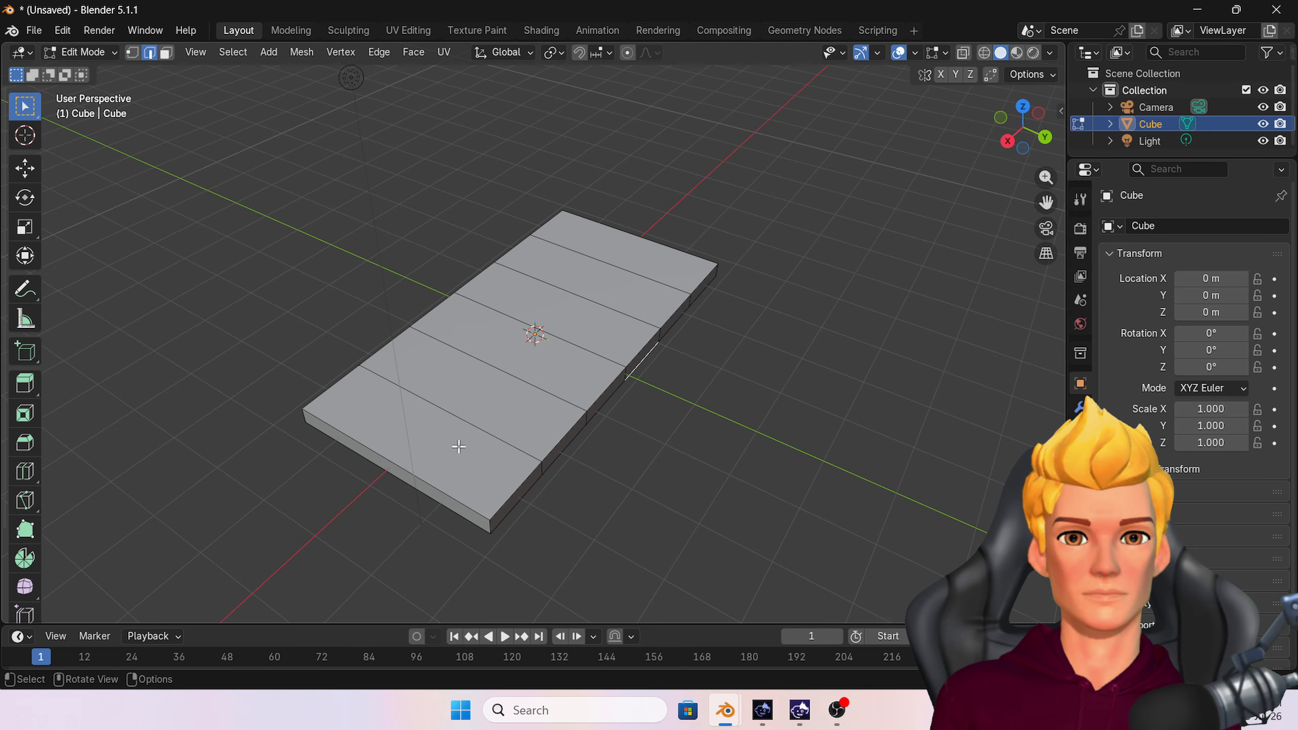
key("ctrl+r")
left_click(399, 453)
left_click(398, 453)
left_click(619, 489)
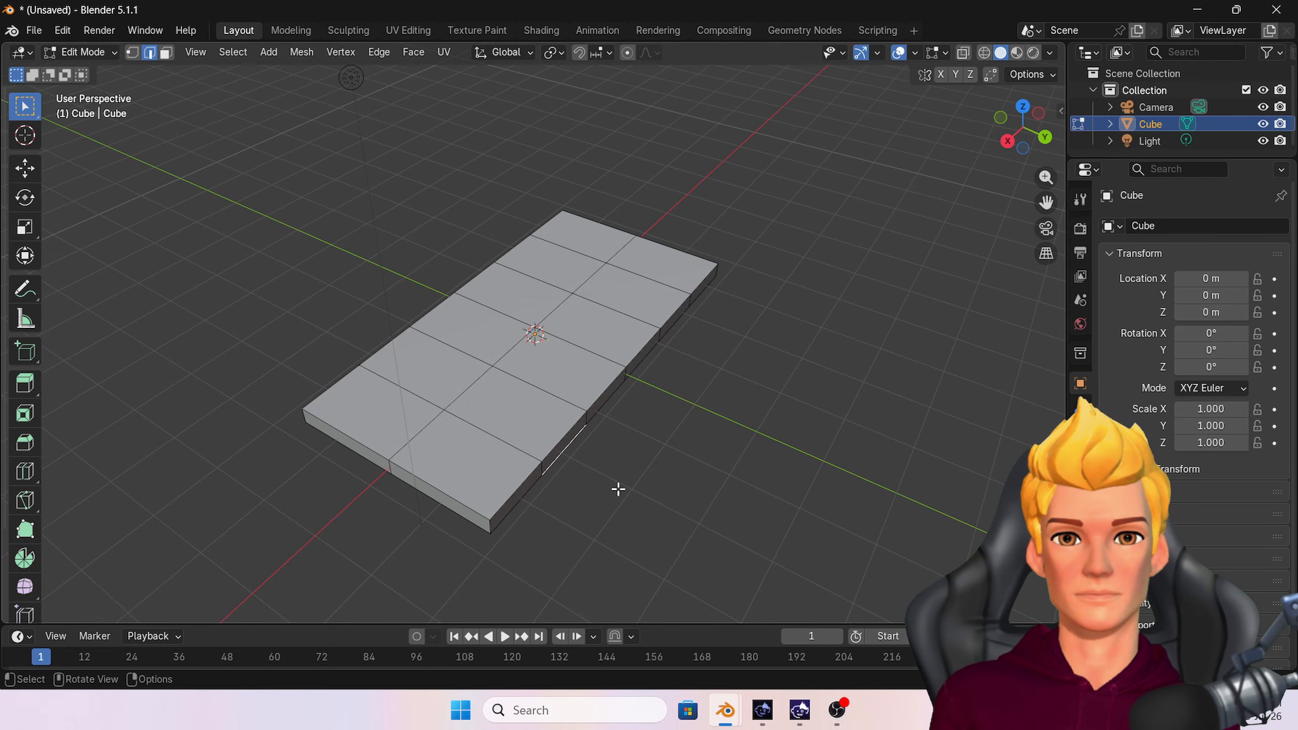
Step: Select all twelve top faces of the slab and inset them individually by about 0.12 m
middle_click_drag(619, 490, 642, 479)
left_click(506, 443)
left_click(427, 417, "shift")
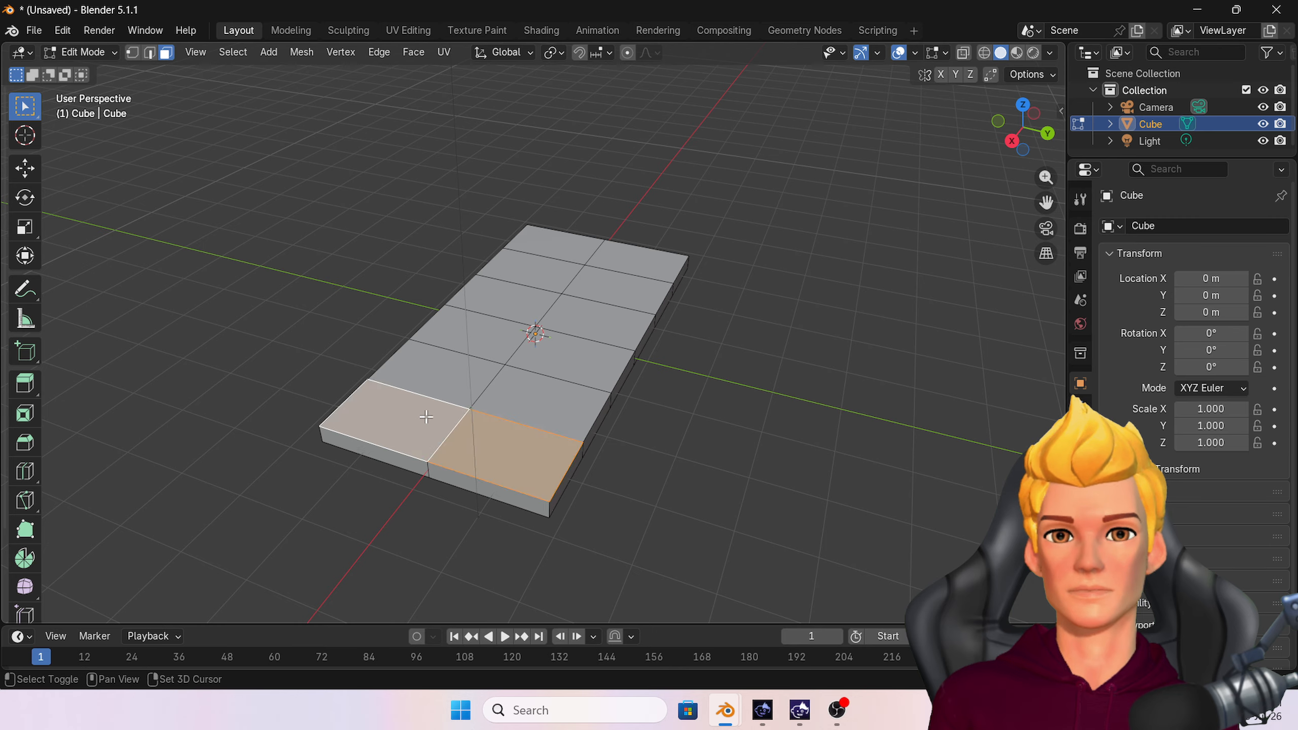
left_click(454, 378, "shift")
left_click(558, 369, "shift")
left_click(541, 404, "shift")
left_click(489, 341, "shift")
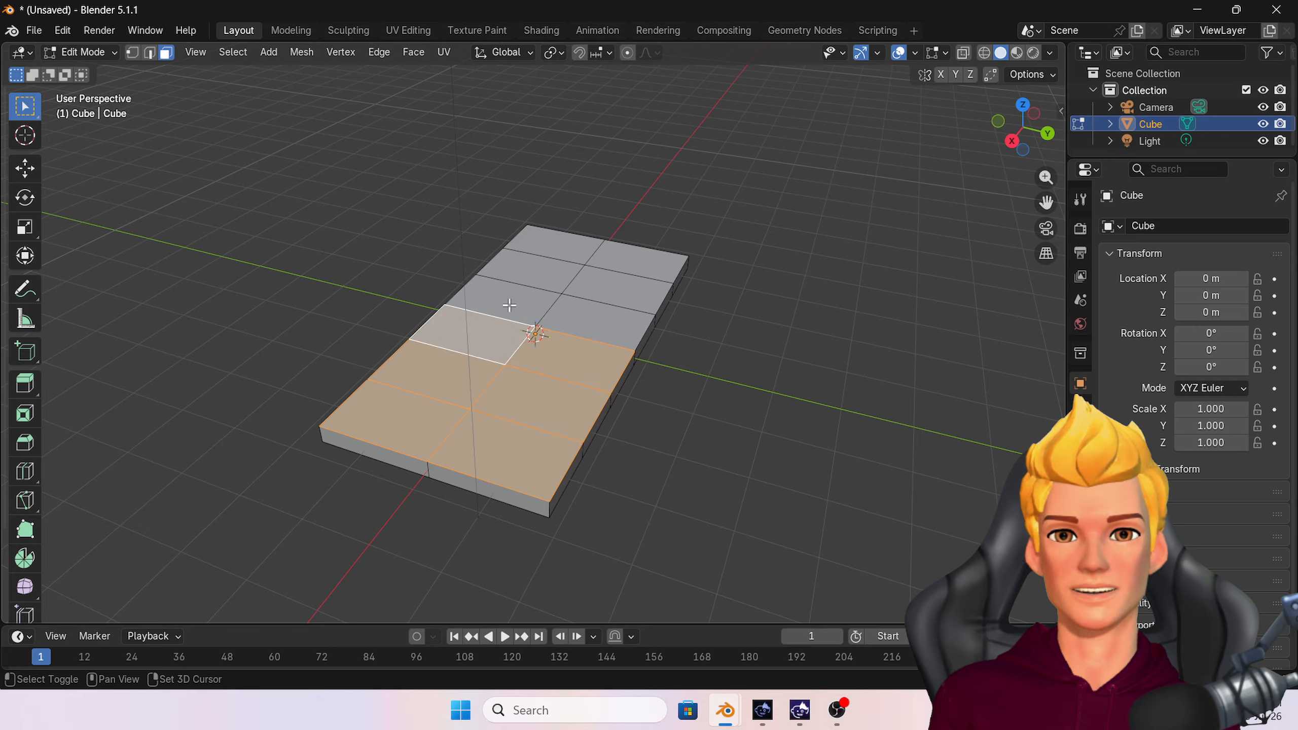
left_click(510, 305, "shift")
left_click(588, 319, "shift")
left_click(611, 292, "shift")
left_click(565, 274, "shift")
left_click(635, 266, "shift")
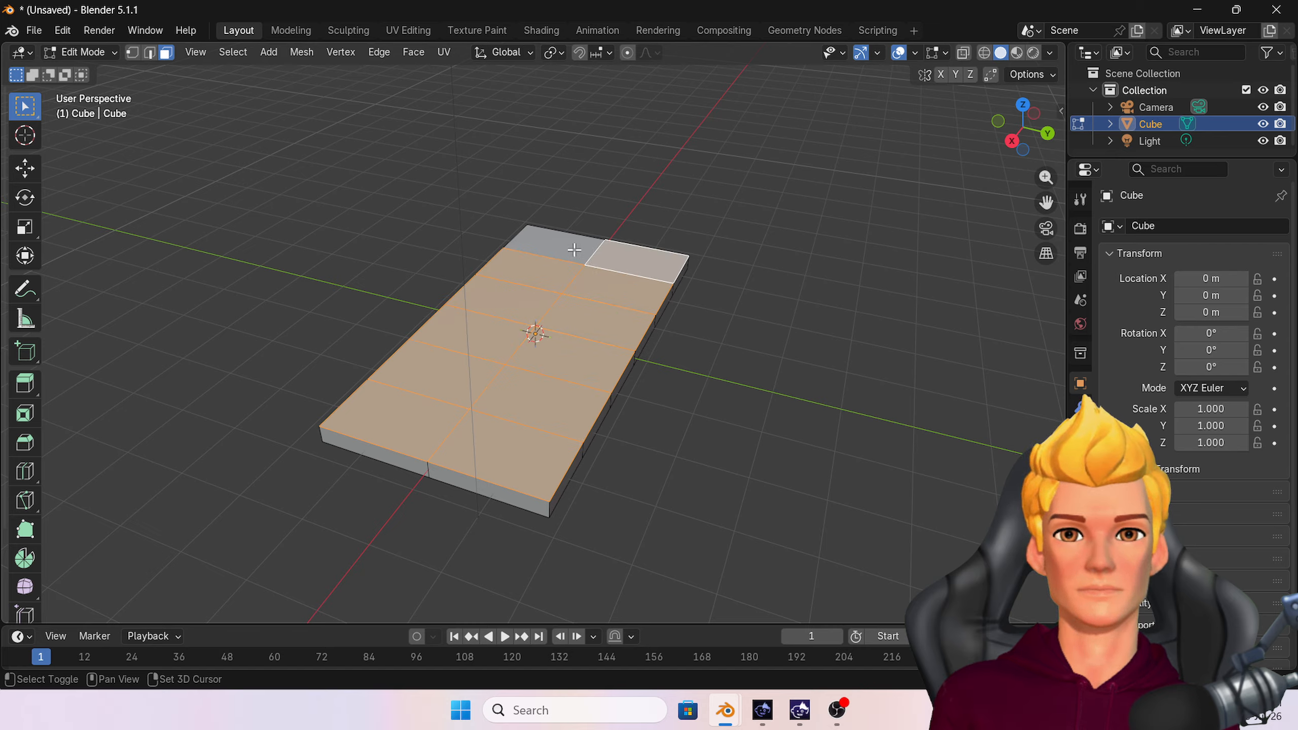
left_click(555, 243, "shift")
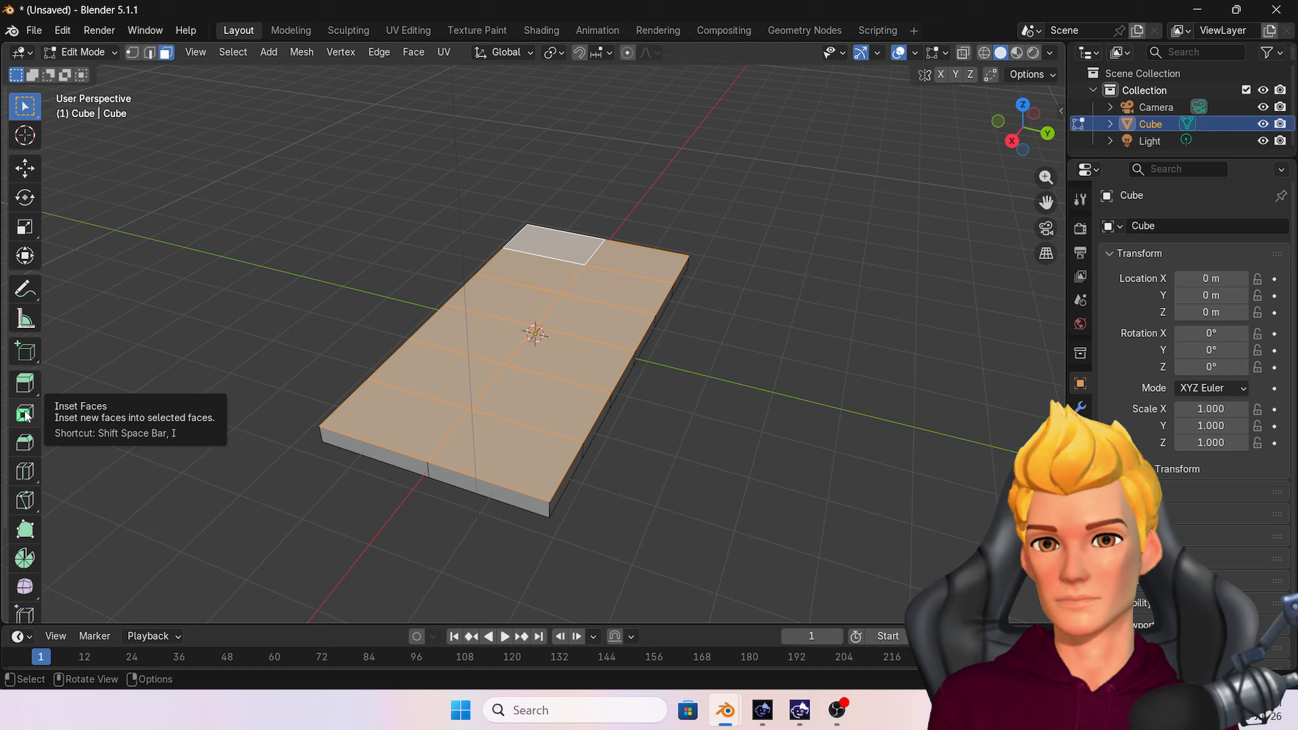
key("i")
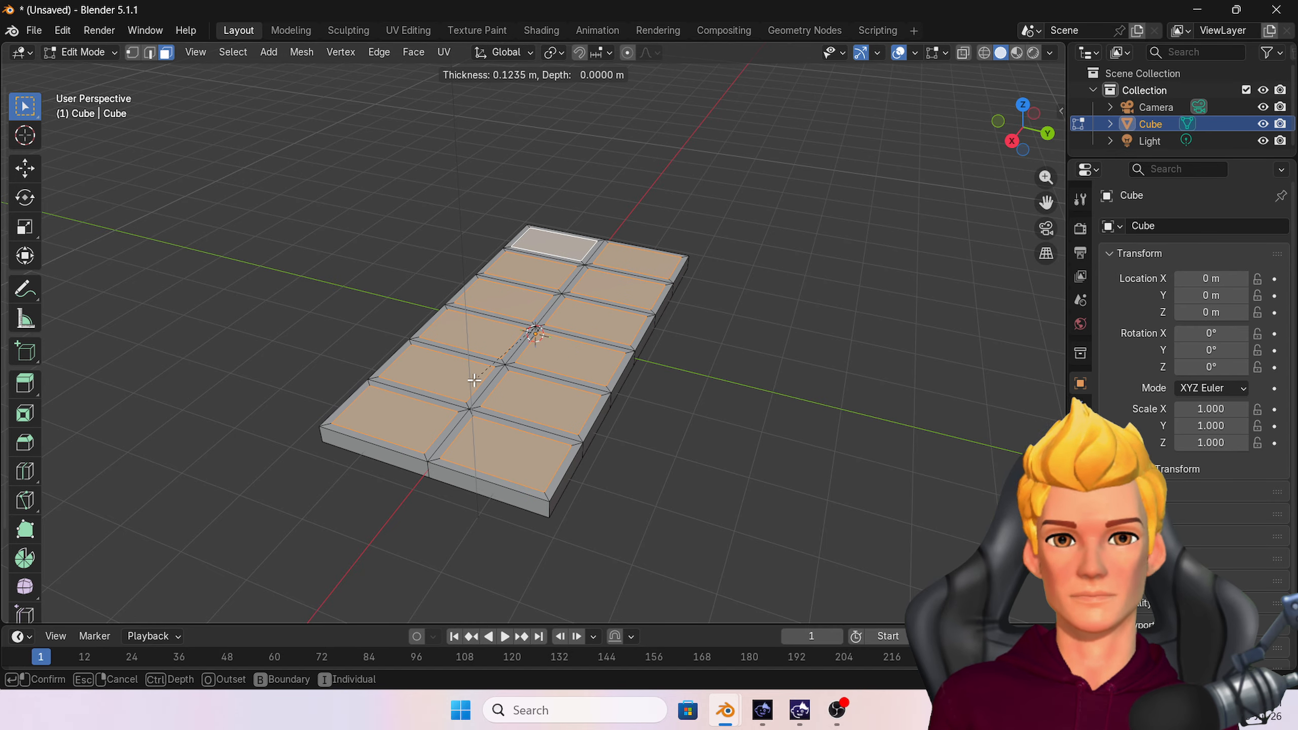
left_click(474, 379)
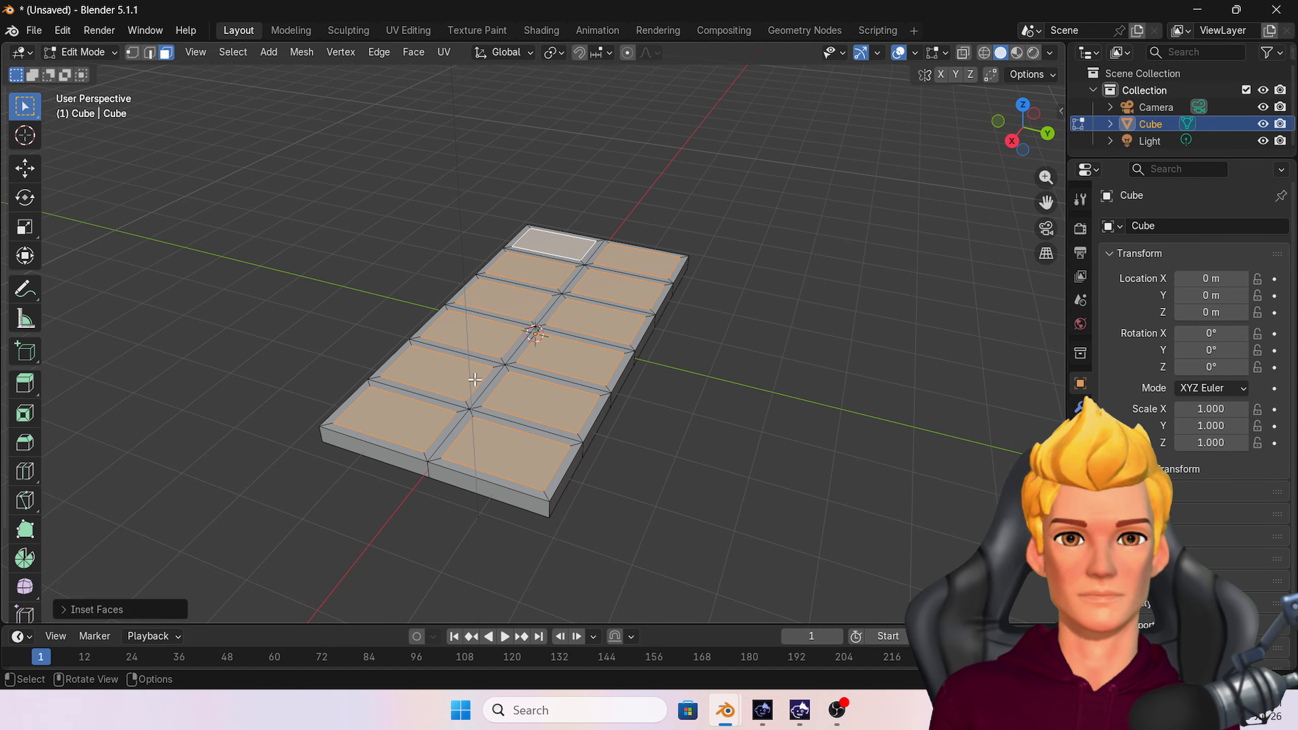
Step: Extrude the twelve inset faces upward and scale them to about 0.75 with the pivot point set to Individual Origins
left_click(34, 378)
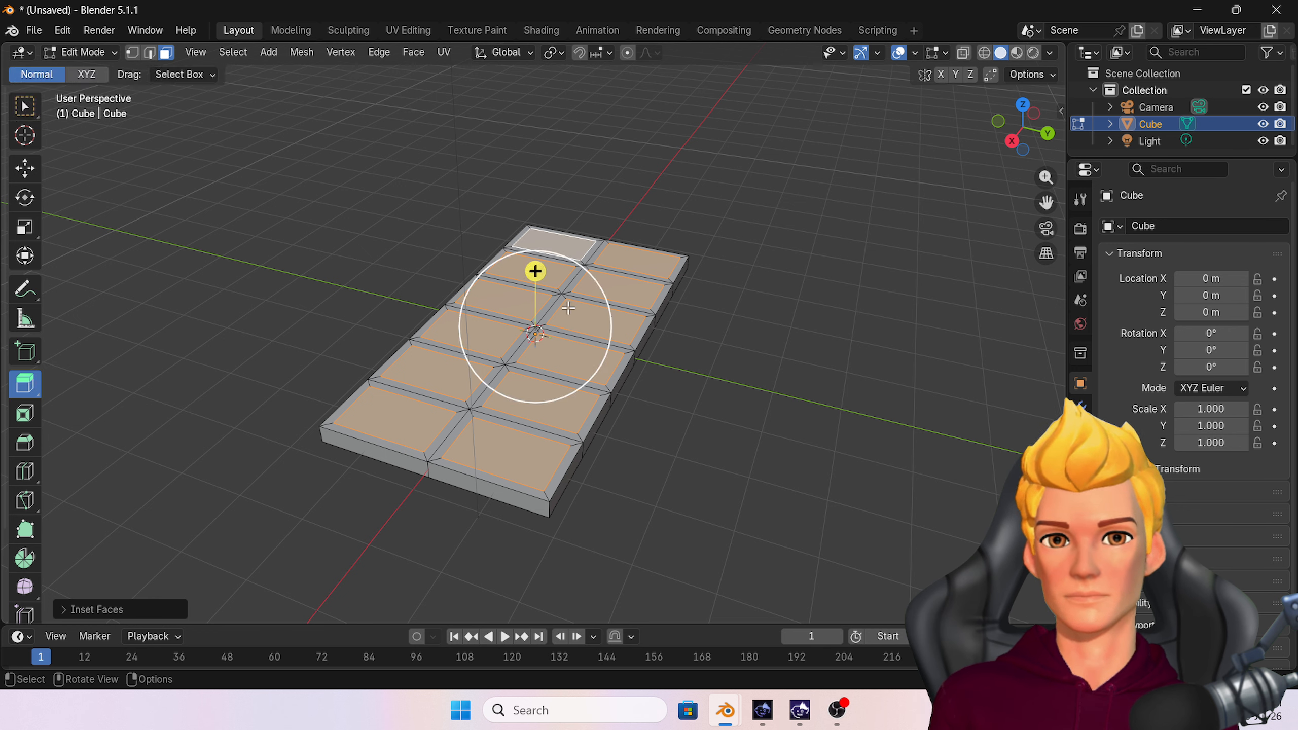
left_click_drag(537, 270, 580, 245)
left_click(554, 53)
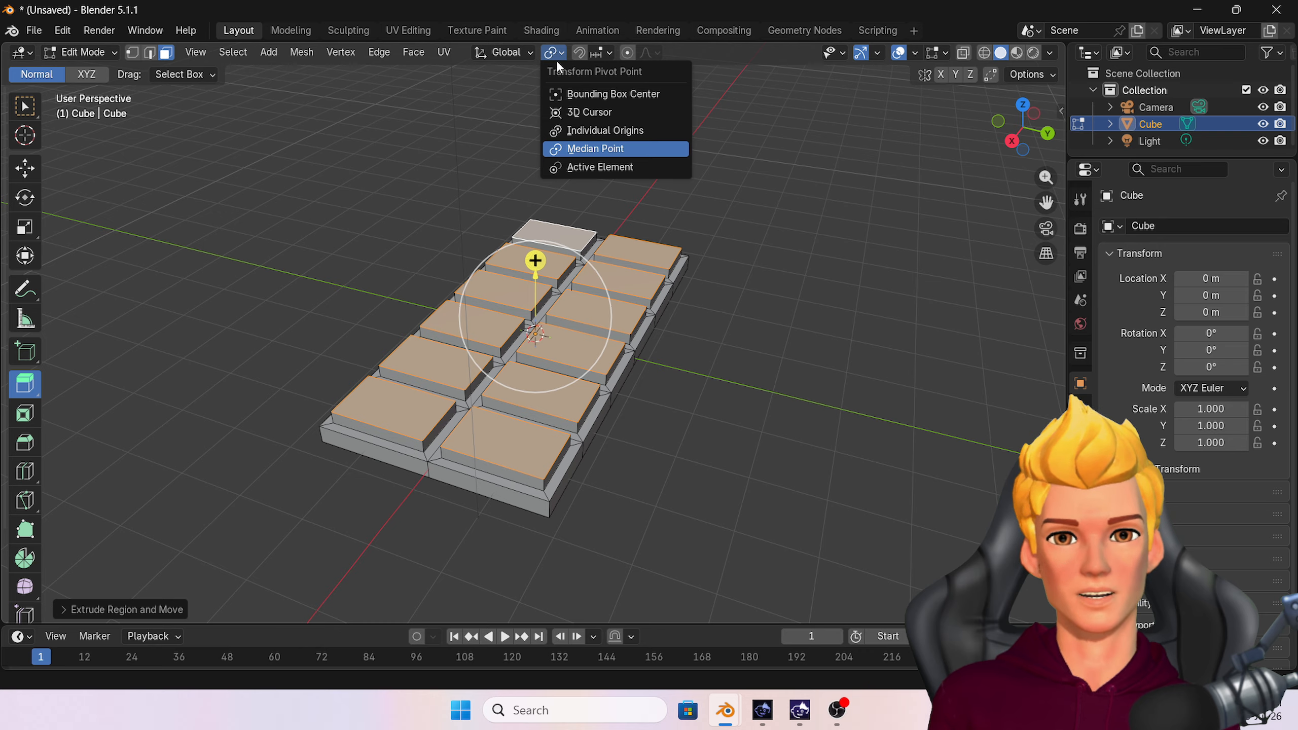
left_click(608, 129)
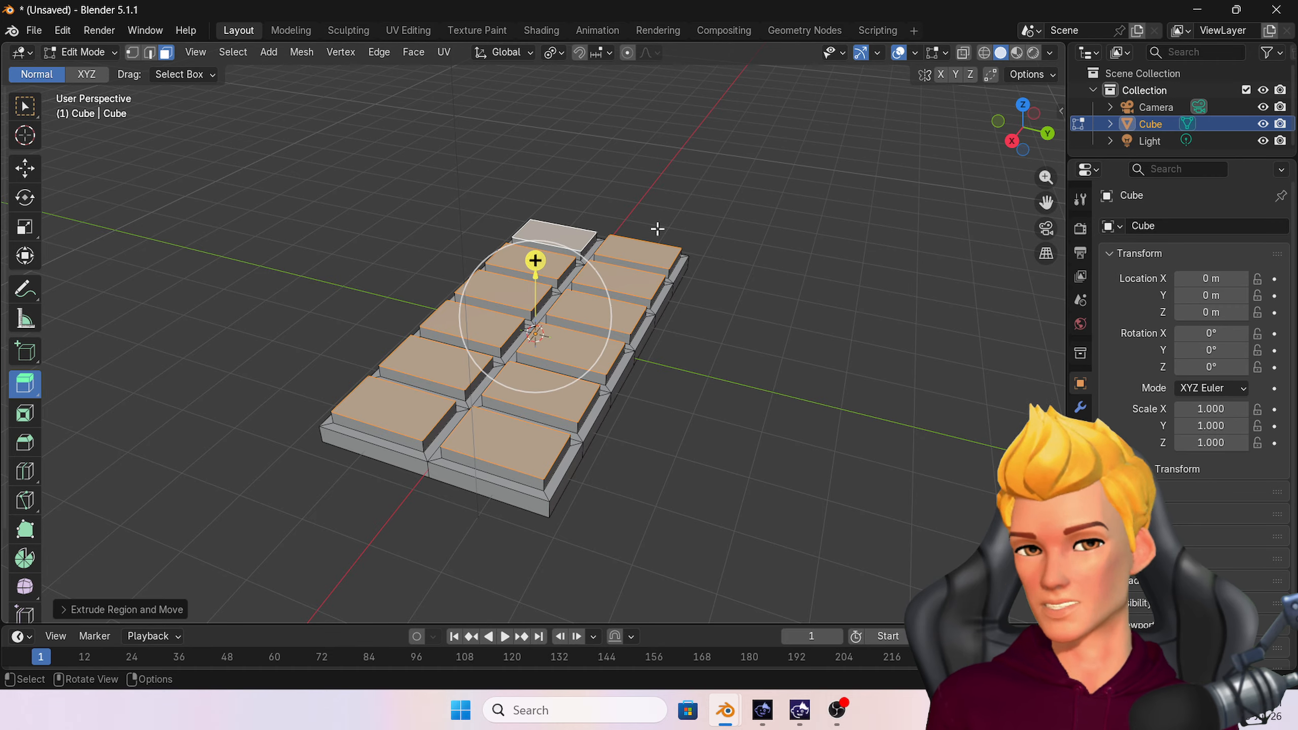
key("s")
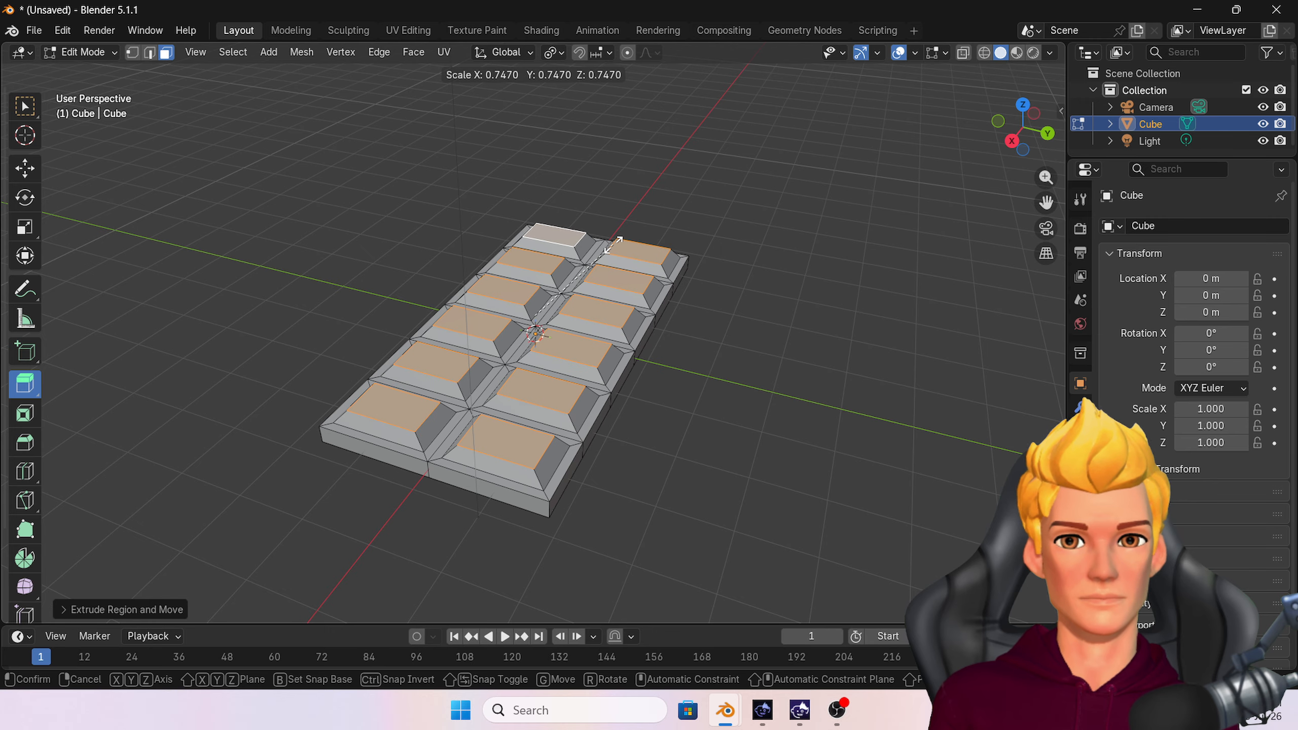
left_click(618, 240)
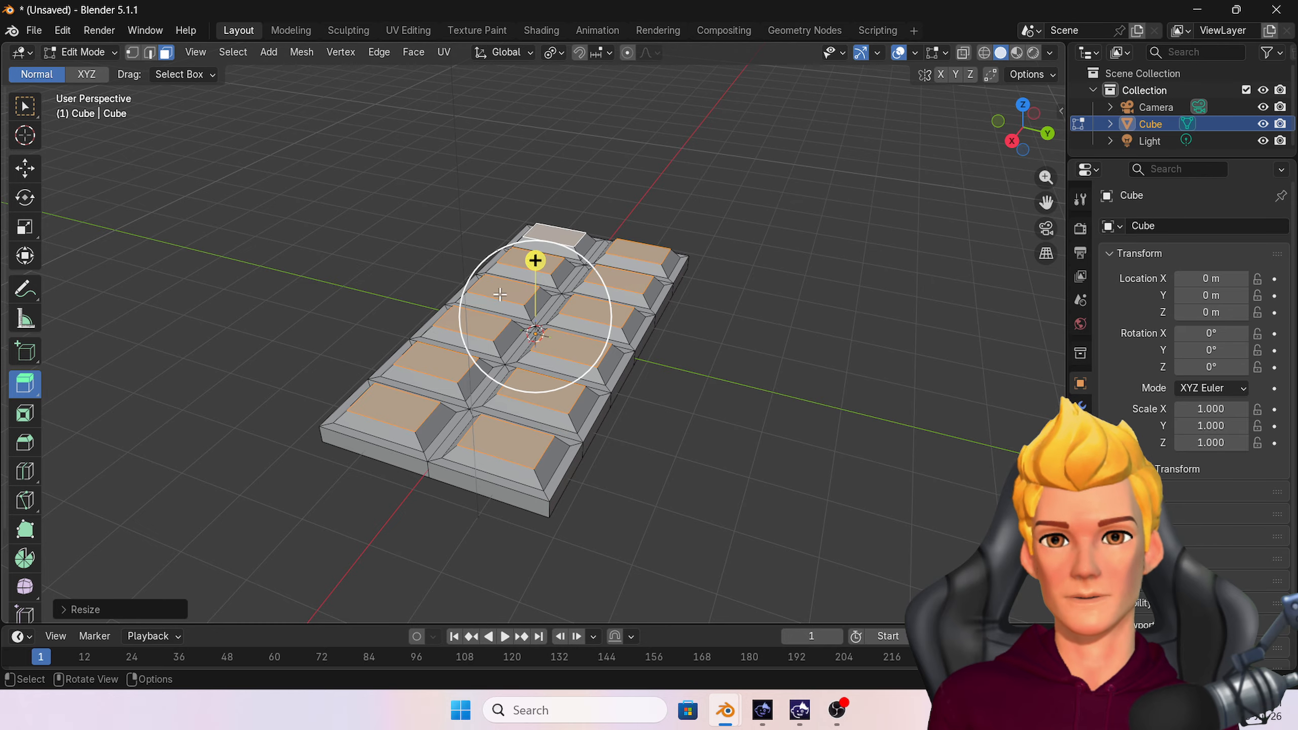
Step: Lower the raised top faces slightly along Z and deselect them
left_click(24, 169)
left_click_drag(536, 260, 539, 267)
left_click(831, 399)
middle_click_drag(740, 395, 791, 400)
Step: Add a Bevel modifier to the slab and set its segments to 5
left_click(1080, 408)
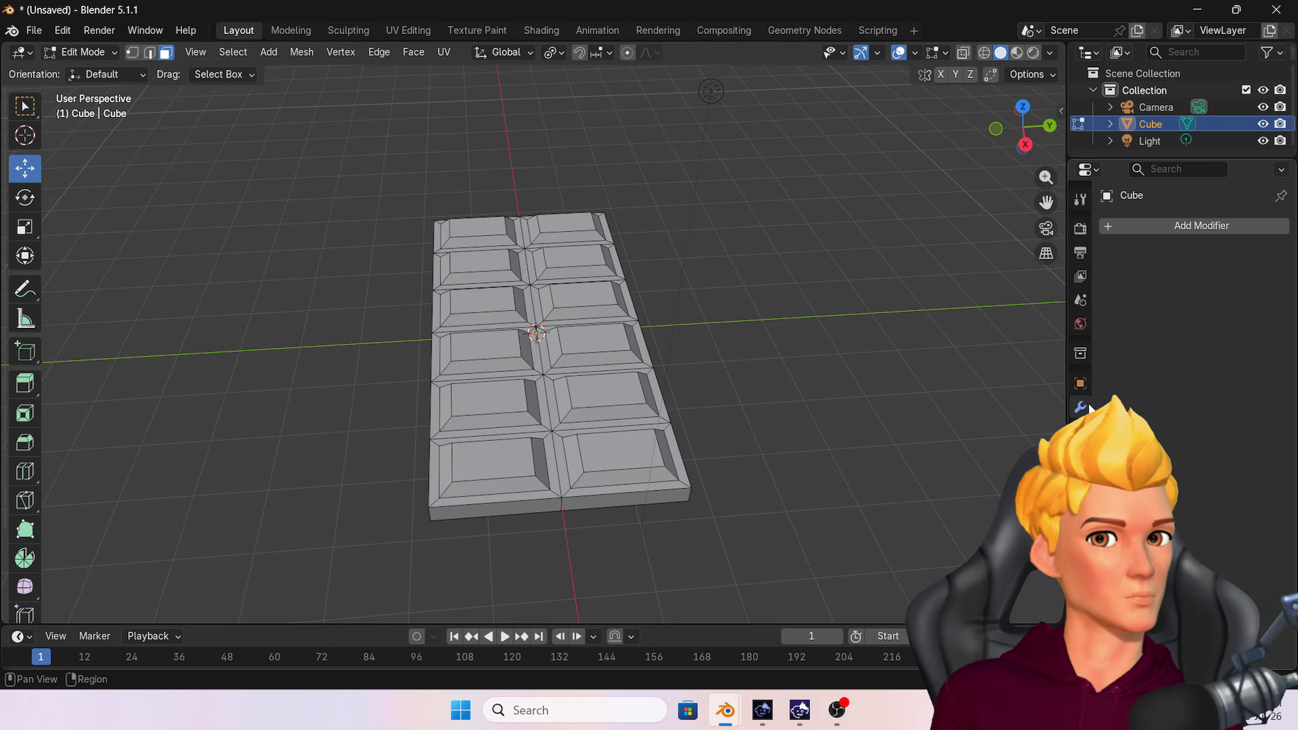
left_click(1224, 232)
mouse_move(1226, 274)
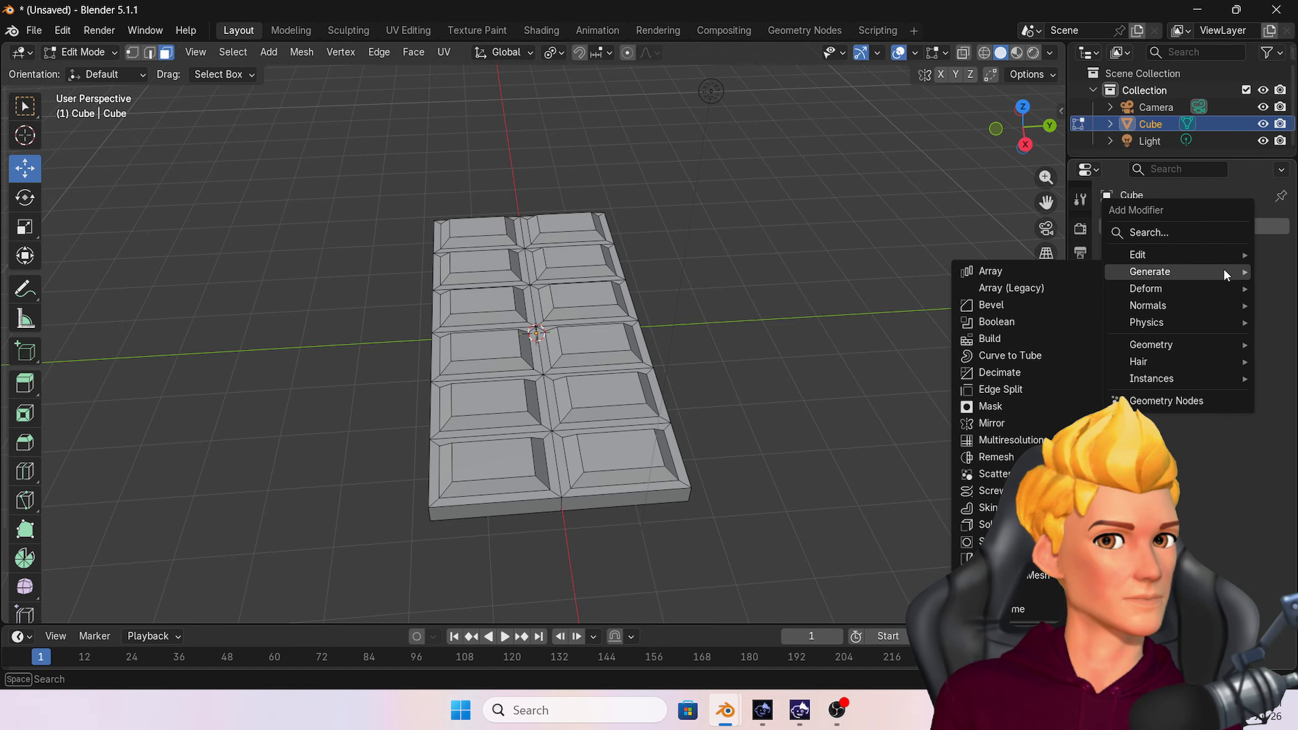
left_click(1056, 303)
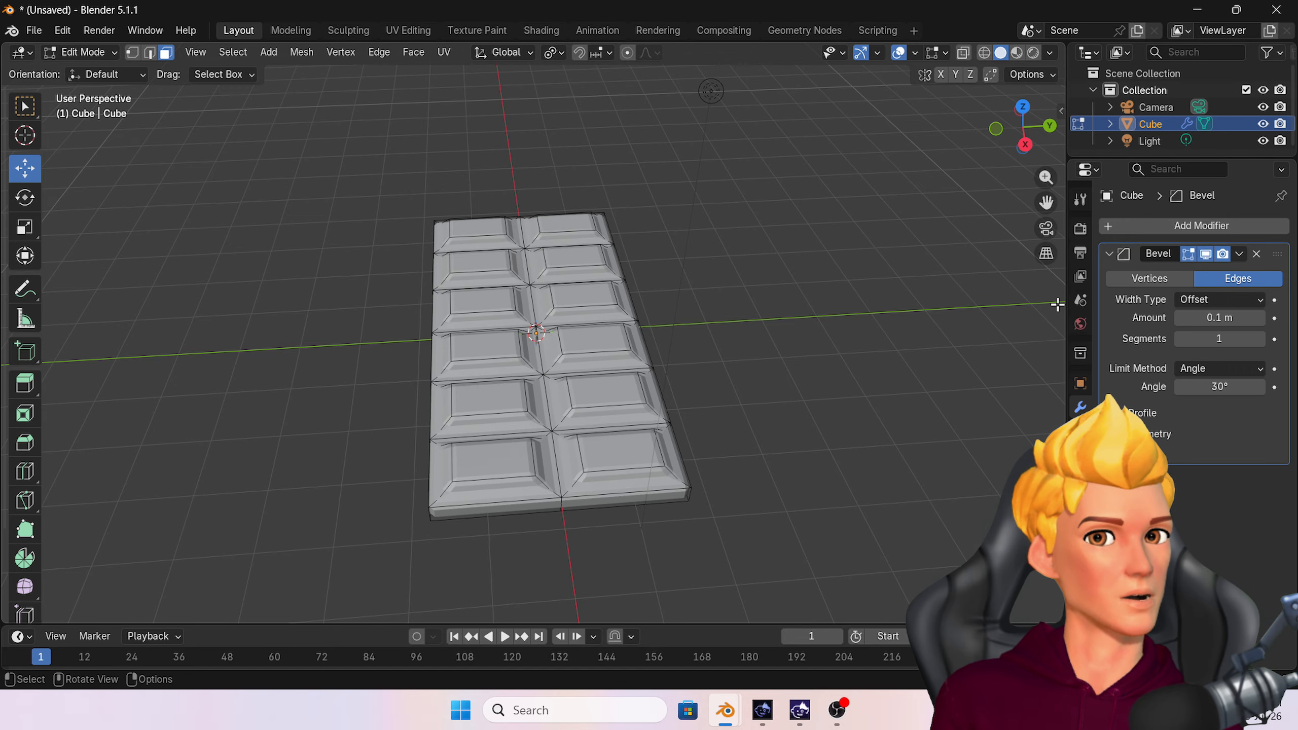
left_click(1260, 334)
left_click(1259, 334)
left_click(1259, 334)
left_click(1259, 334)
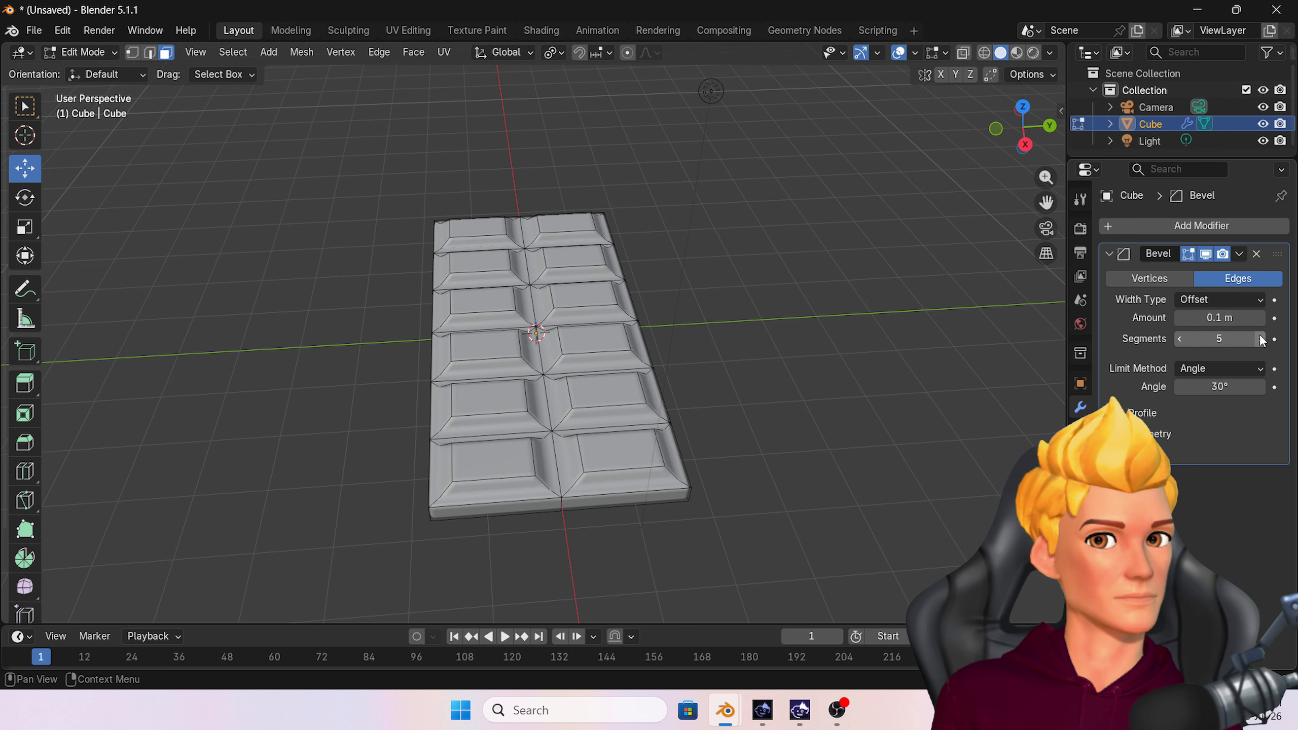
Step: Undo the move, scaling and extrusion of the twelve top faces
key("a")
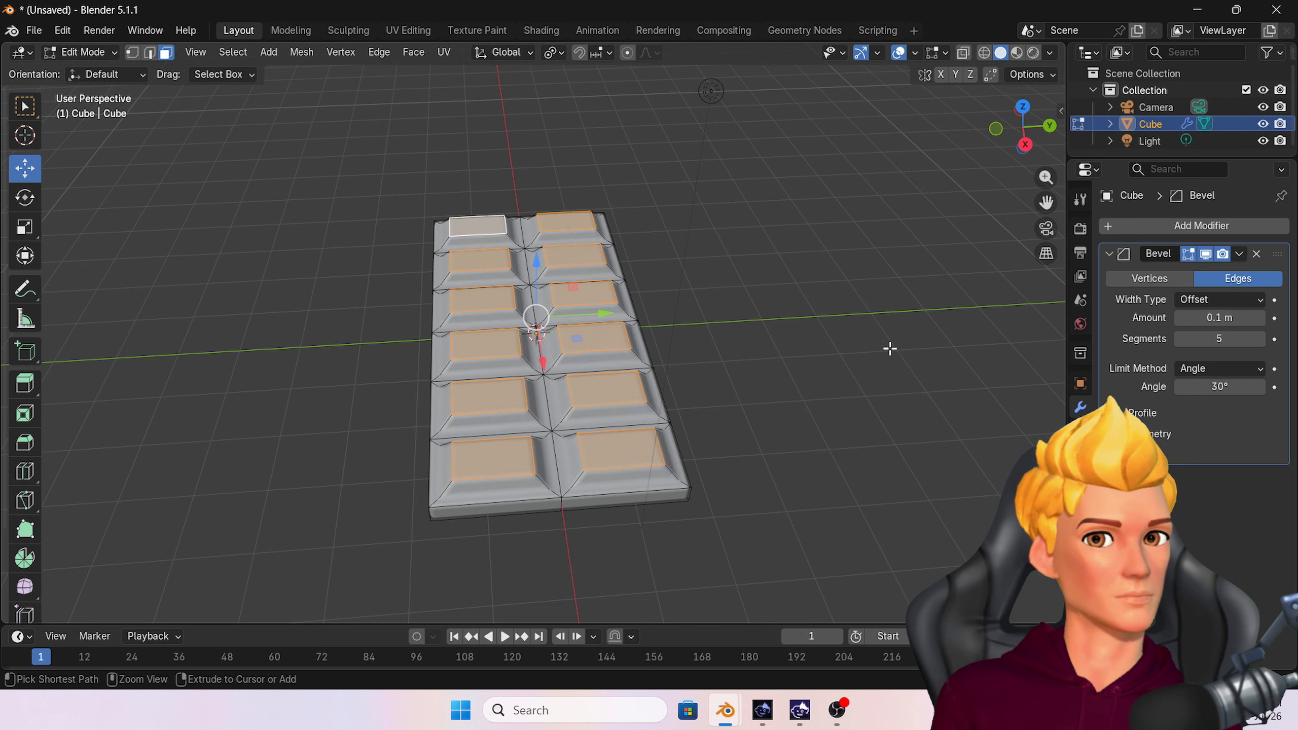
middle_click_drag(800, 368, 782, 370)
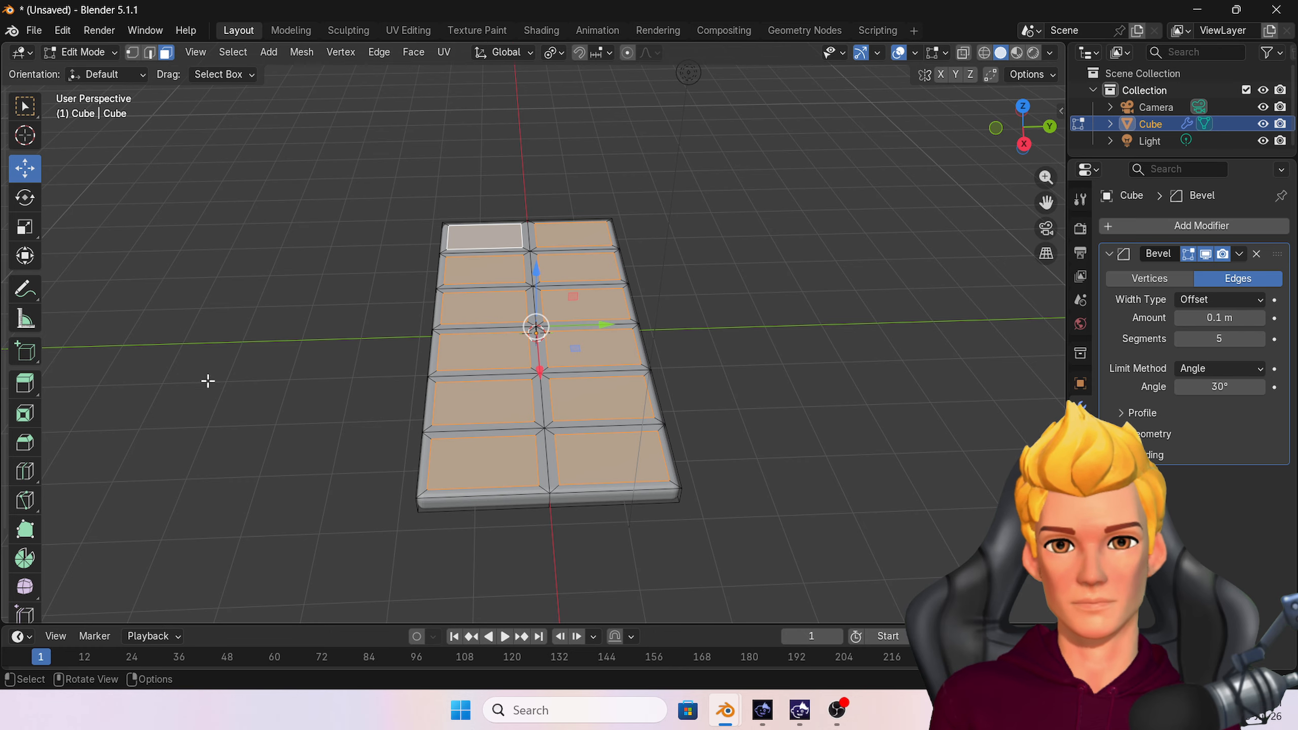
Step: Extrude the twelve inset faces by a very small amount and deselect them
middle_click_drag(206, 379, 196, 389)
left_click(25, 383)
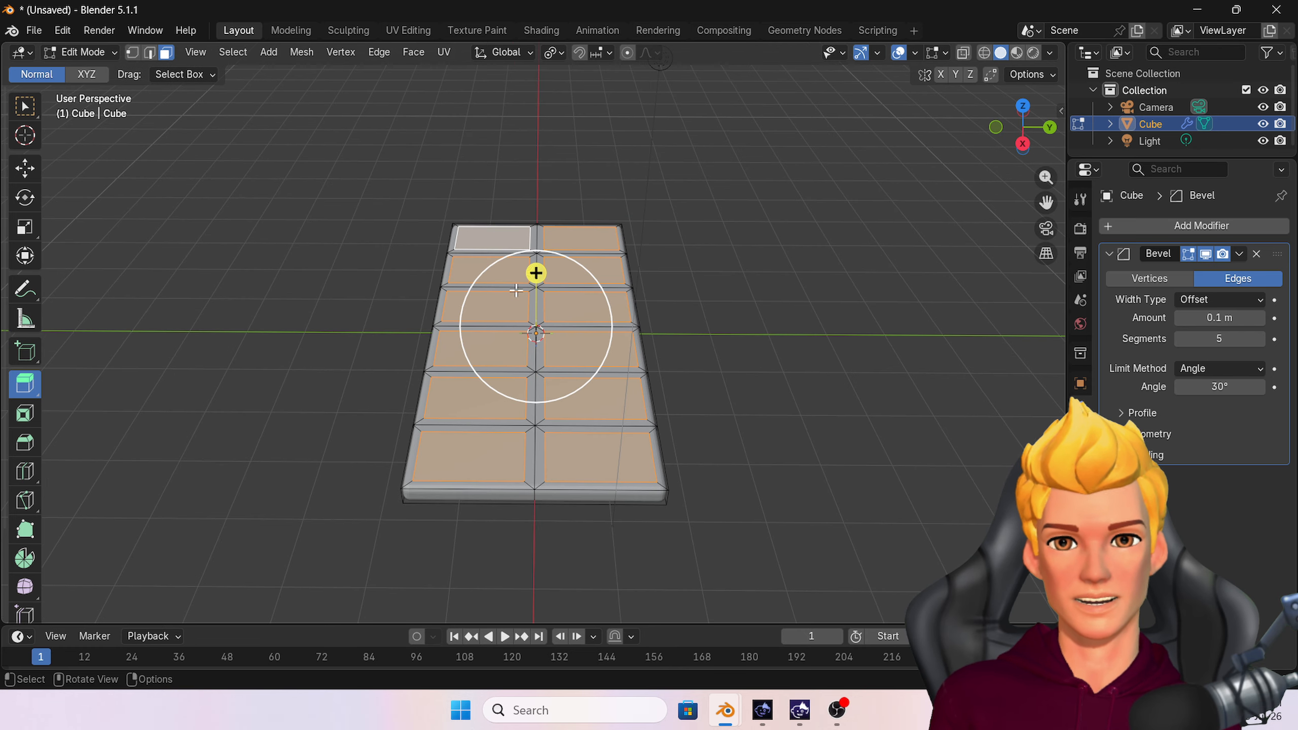
left_click_drag(535, 274, 540, 276)
left_click(705, 318)
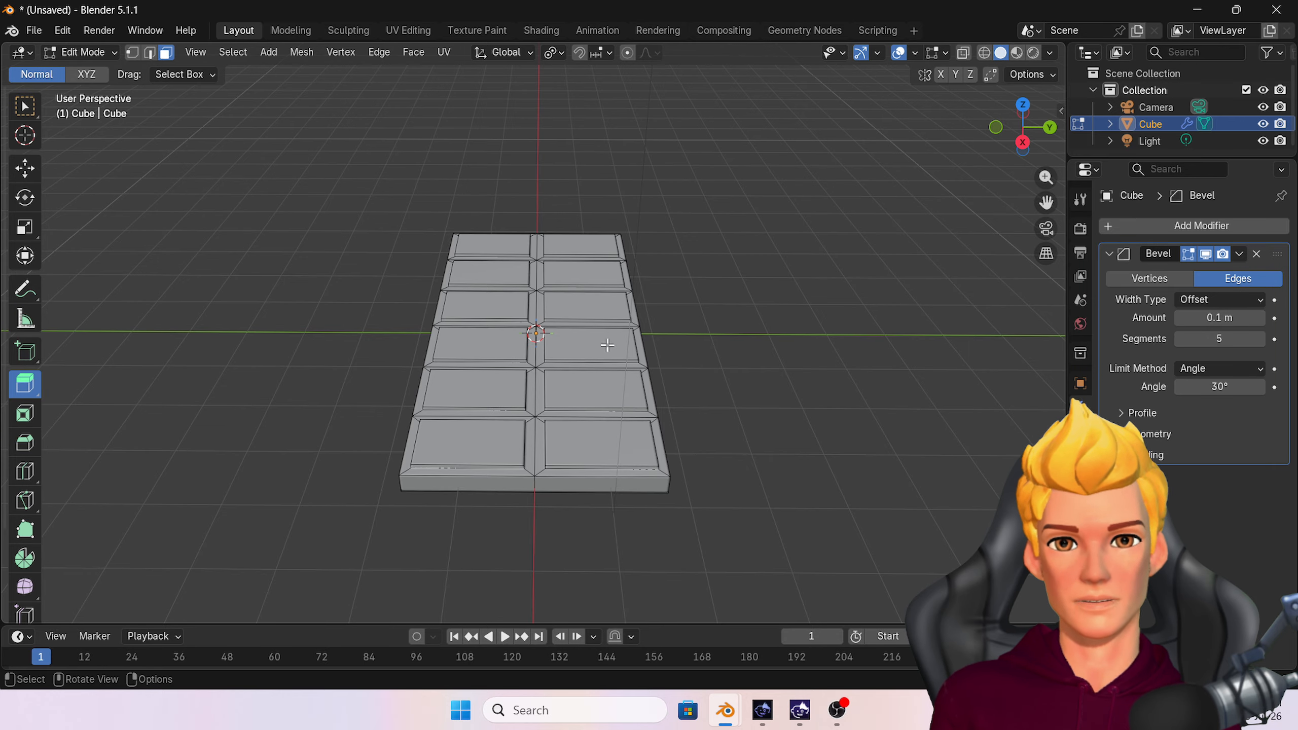
Step: Select the twelve inset faces on top of the slab and extrude them upward together
left_click(463, 448)
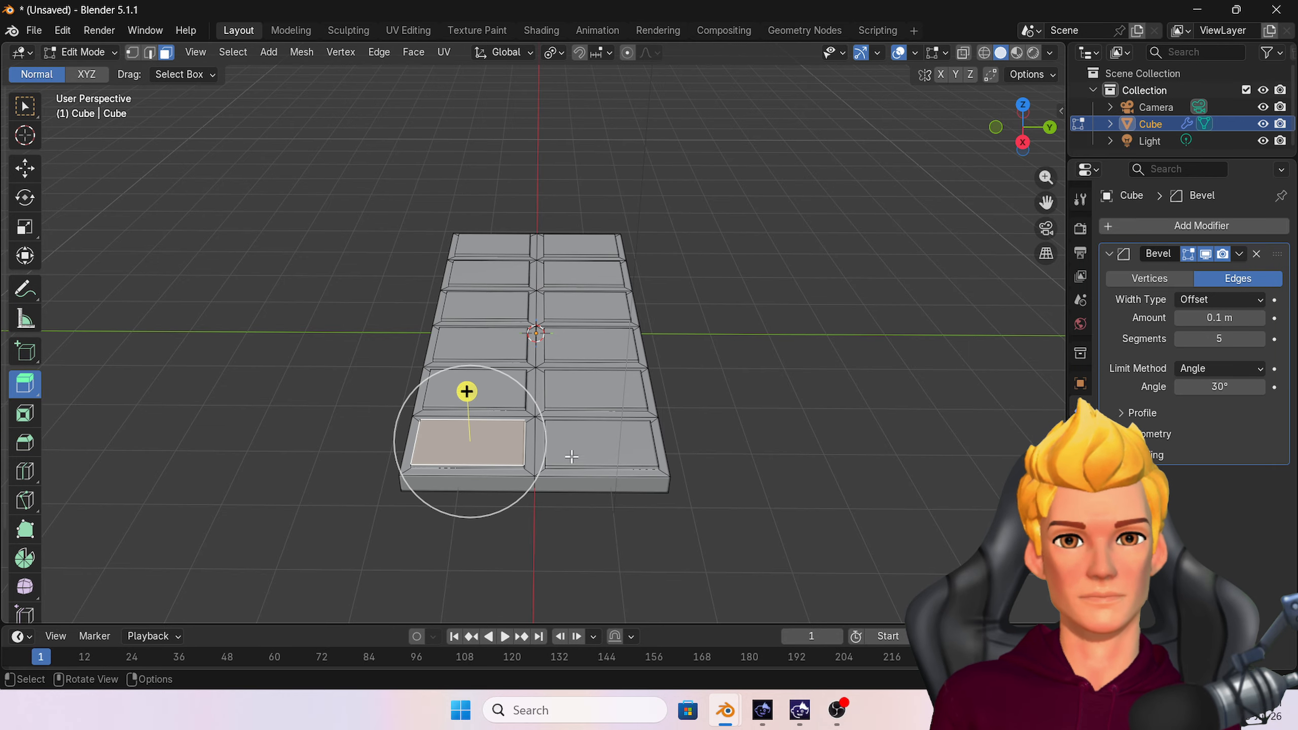
left_click(623, 450, "shift")
left_click(621, 399, "shift")
left_click(496, 389, "shift")
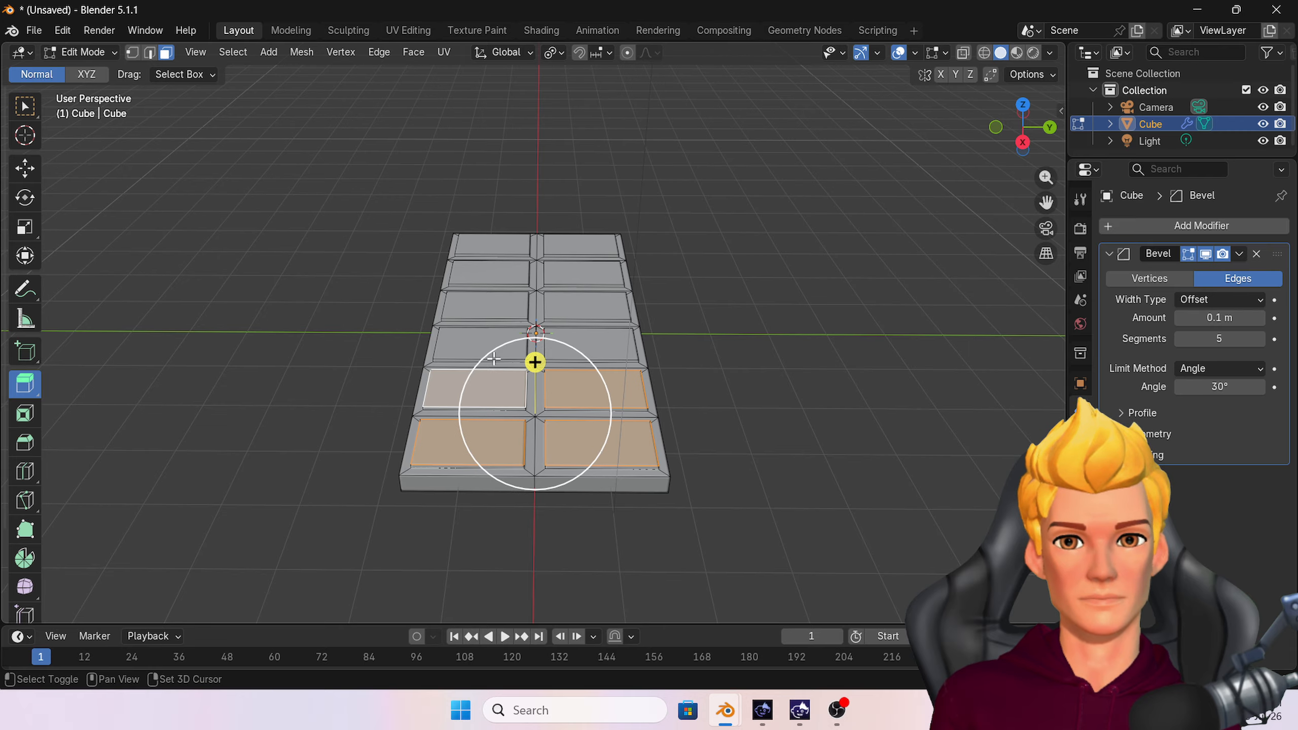
left_click(491, 350, "shift")
left_click(587, 347, "shift")
left_click(587, 310, "shift")
left_click(504, 305, "shift")
left_click(498, 277, "shift")
left_click(580, 272, "shift")
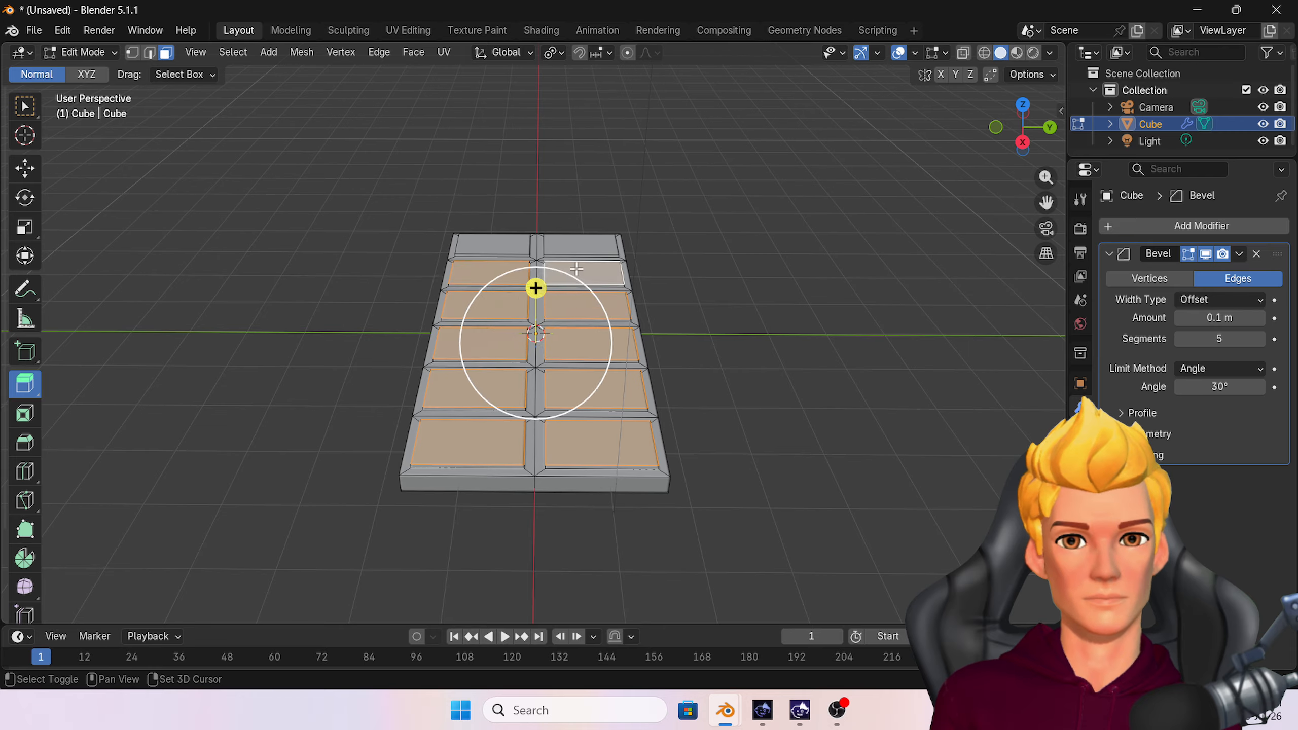
left_click(578, 246, "shift")
left_click(505, 246, "shift")
left_click_drag(536, 267, 554, 263)
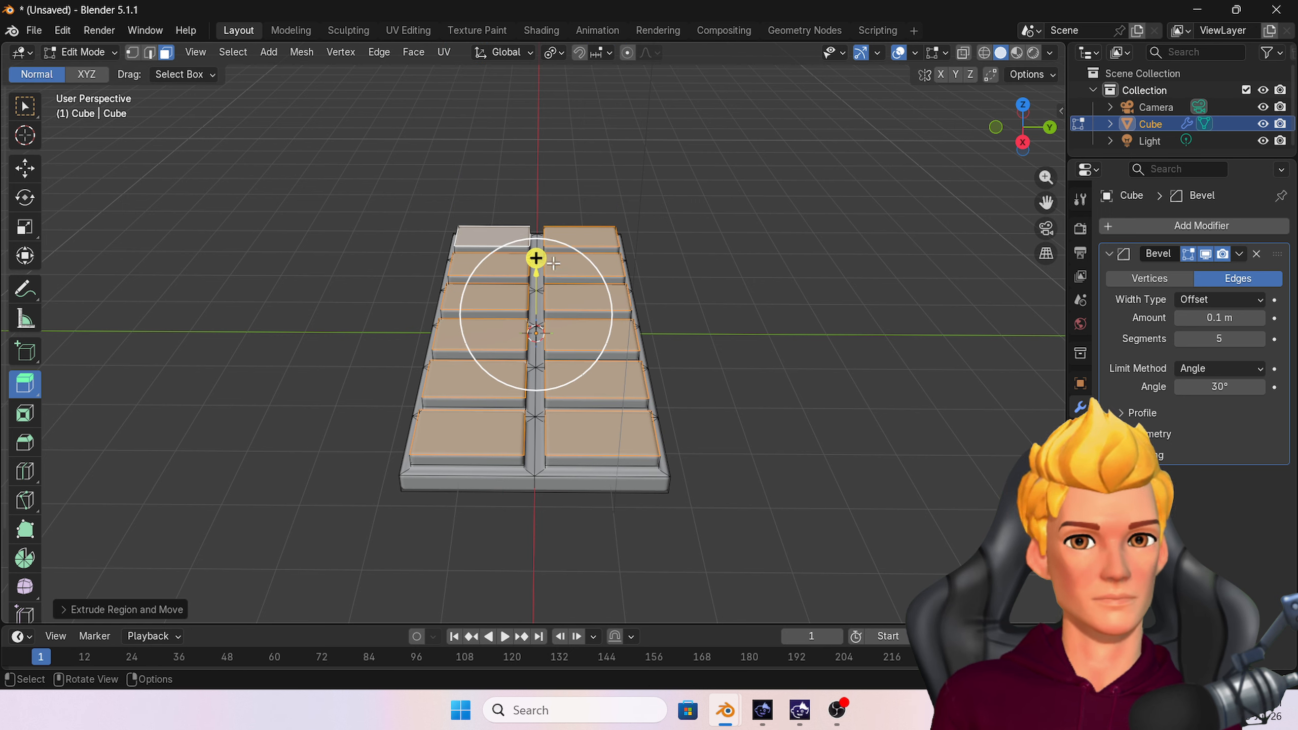
Step: Scale the twelve raised top faces to about 0.86 around their own centres and deselect them
key("s")
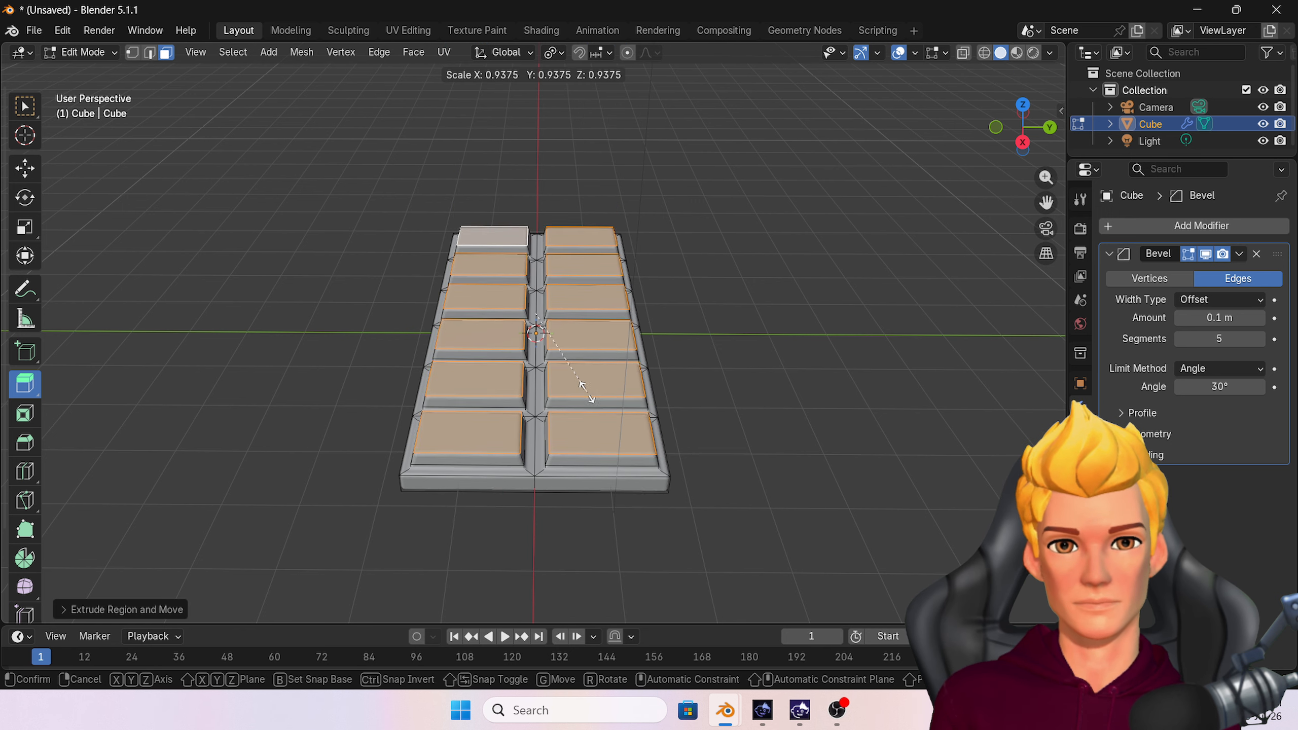
mouse_move(576, 385)
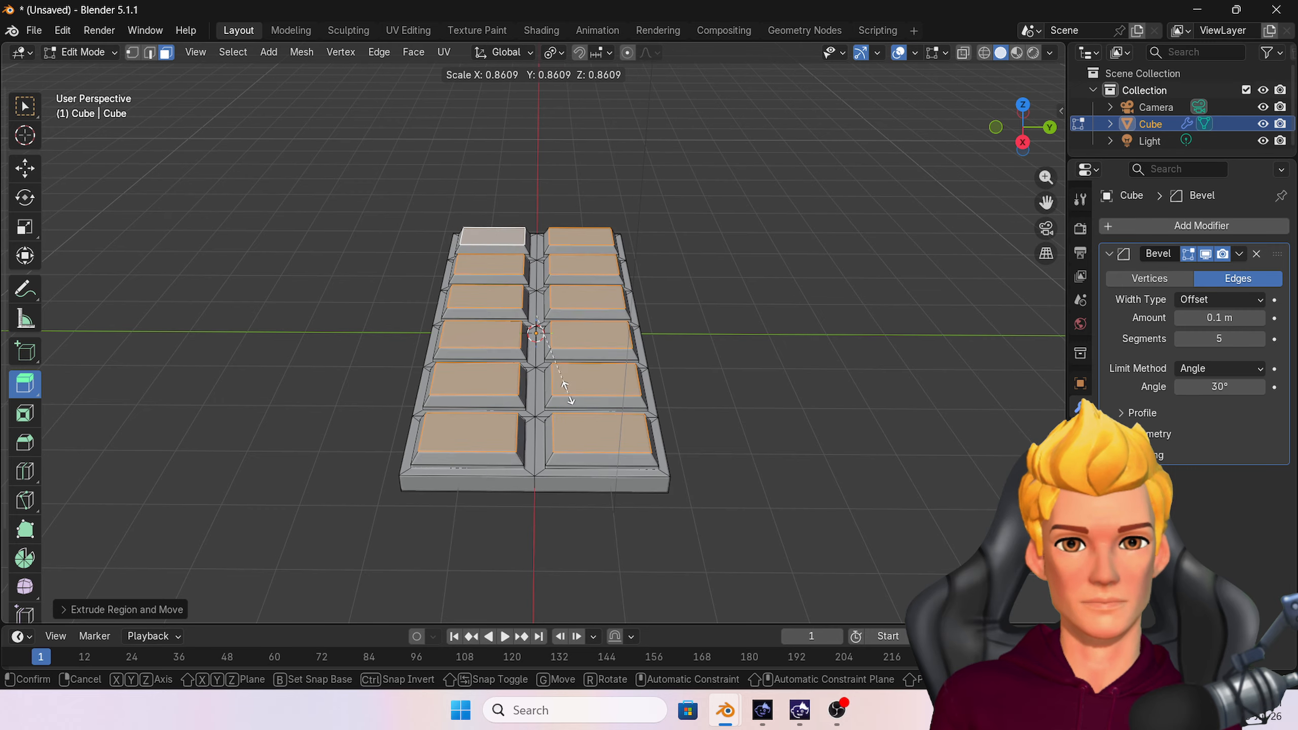
left_click(536, 255)
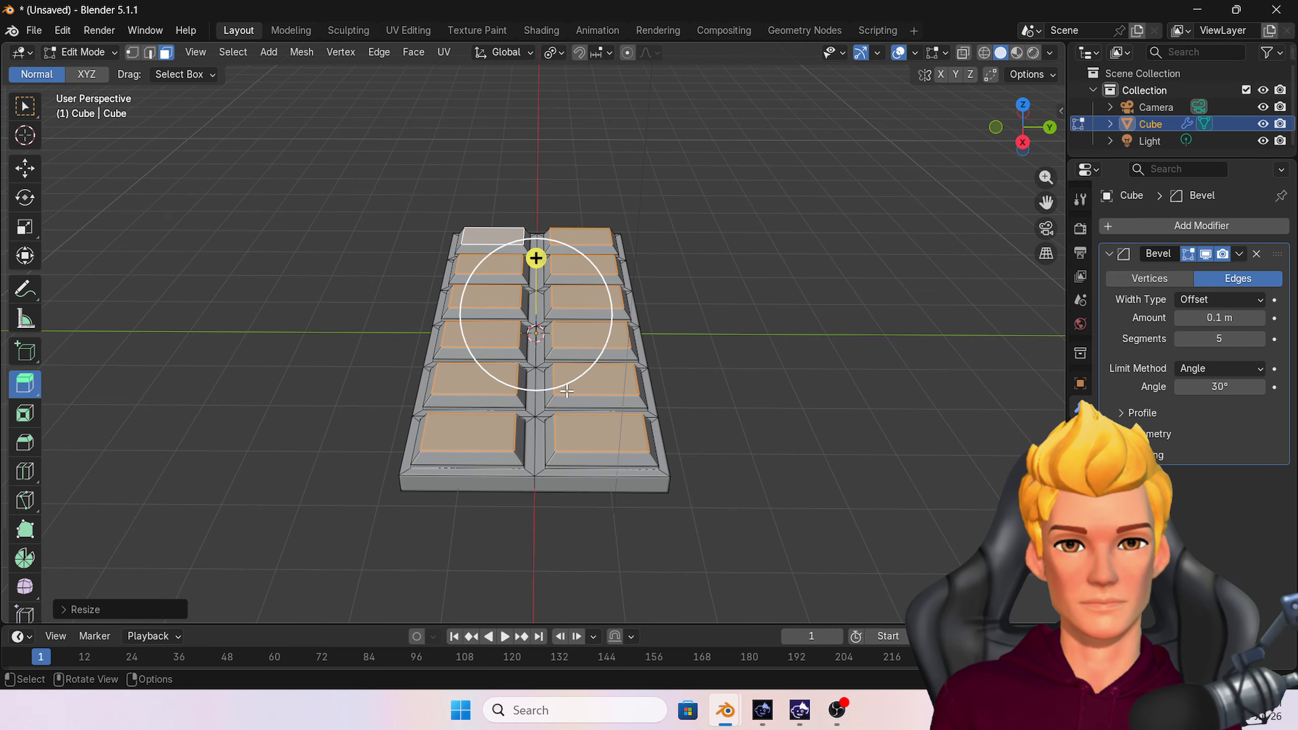
left_click(713, 432)
Step: Switch to Object Mode and select the whole slab
left_click(110, 56)
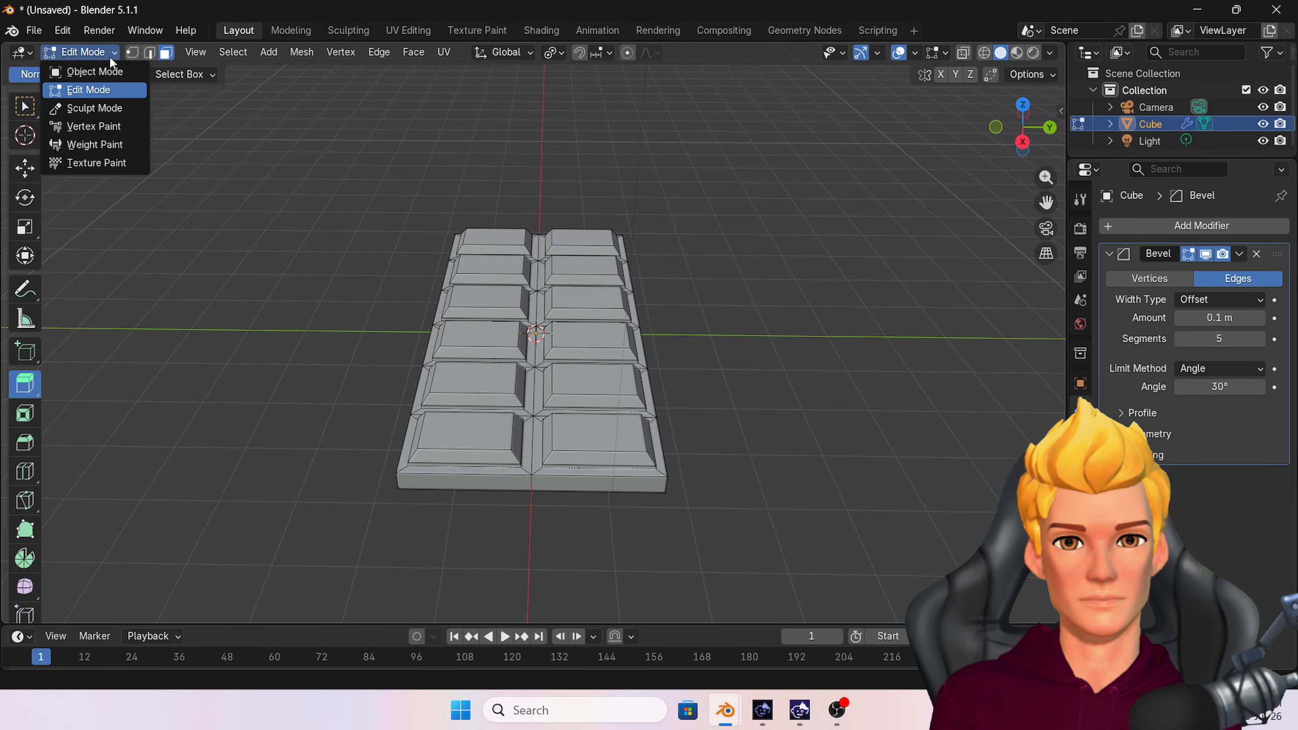
left_click(76, 70)
left_click(766, 363)
middle_click_drag(767, 363, 687, 425)
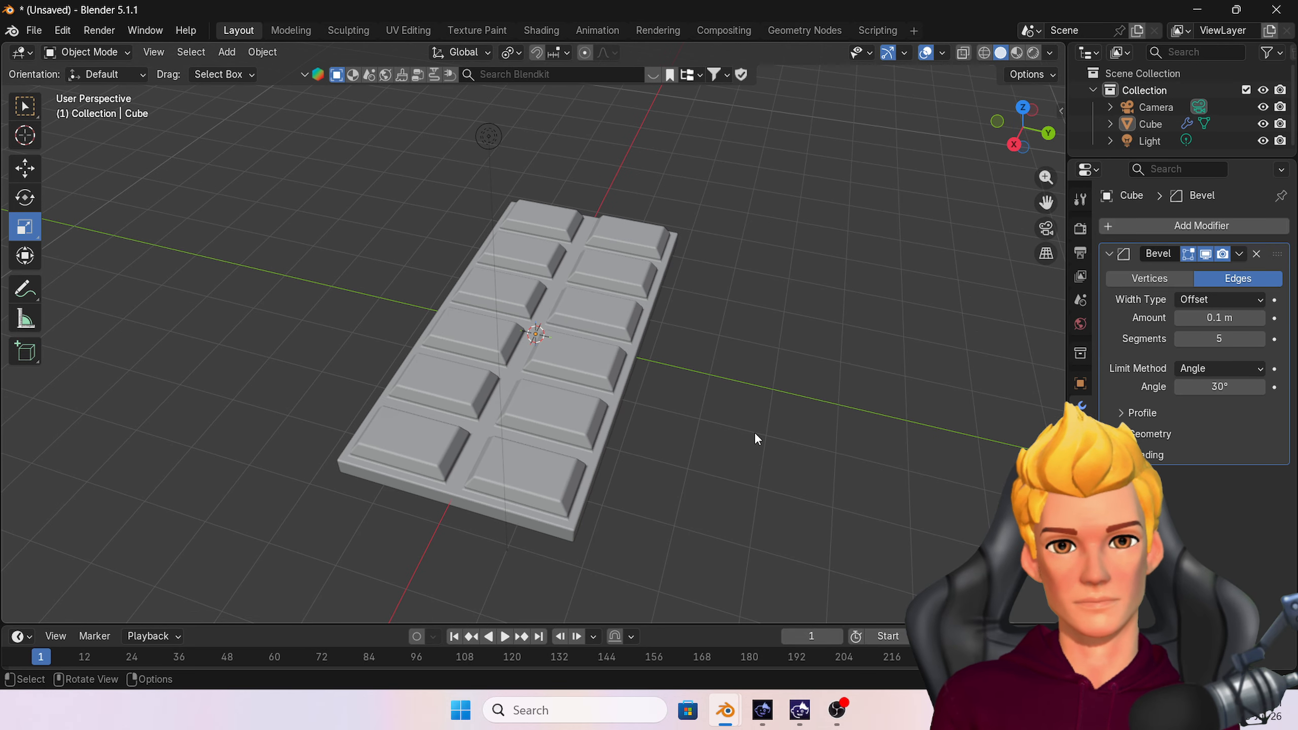
left_click(606, 397)
middle_click_drag(821, 440, 815, 442)
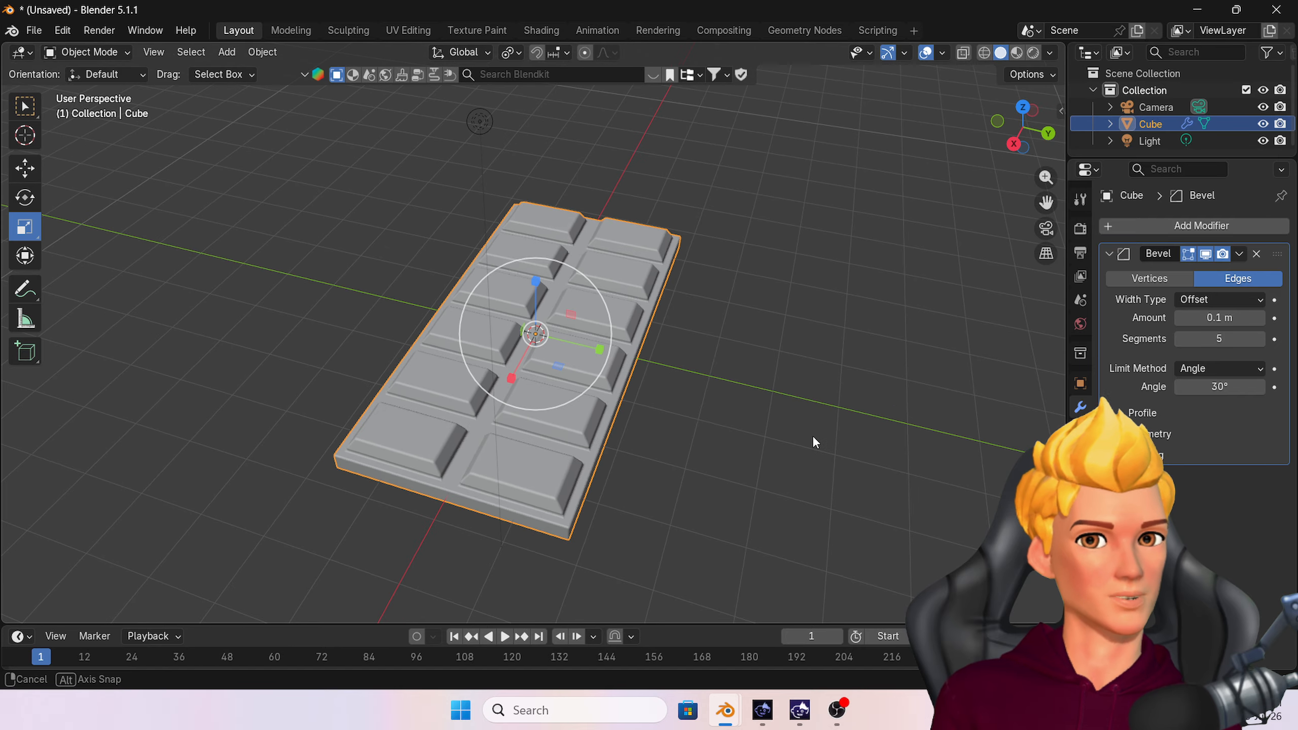
Step: Give the slab's material a dark chocolate-brown base colour and display the viewport in Material Preview shading
left_click(1080, 526)
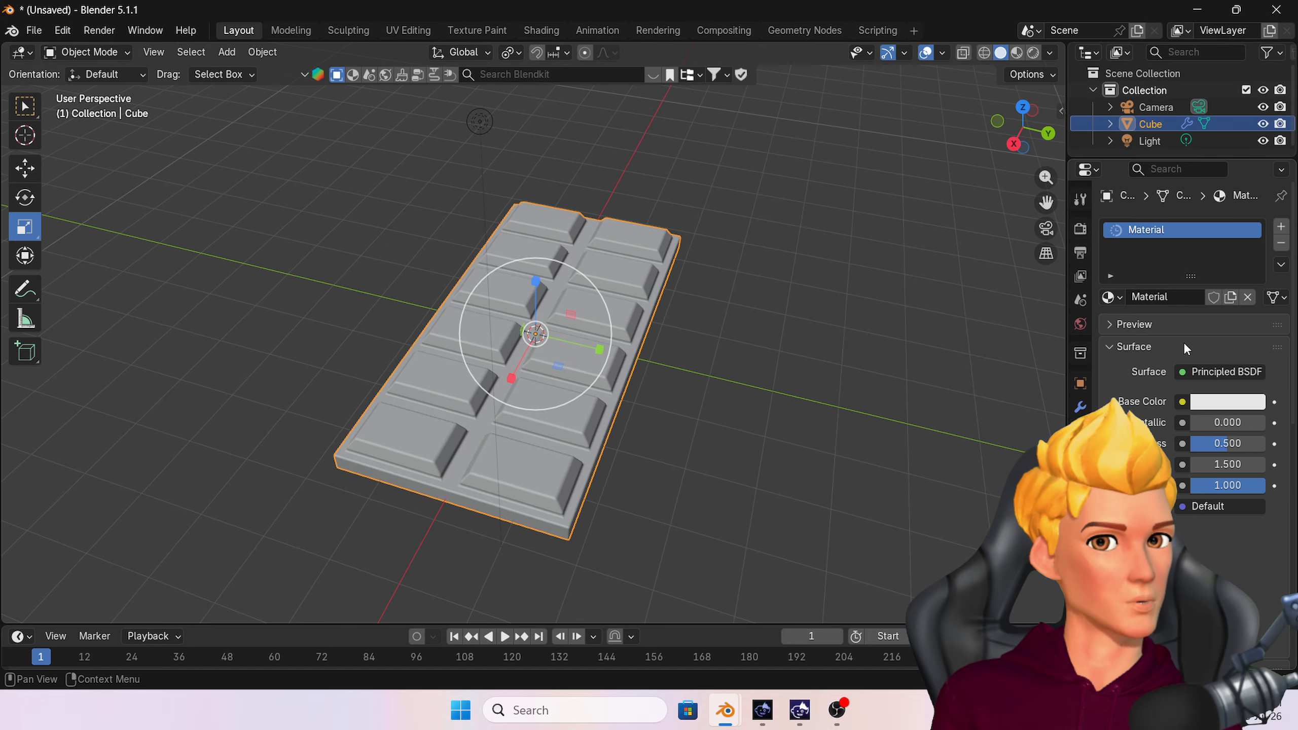
left_click(1233, 402)
left_click_drag(1190, 217, 1150, 211)
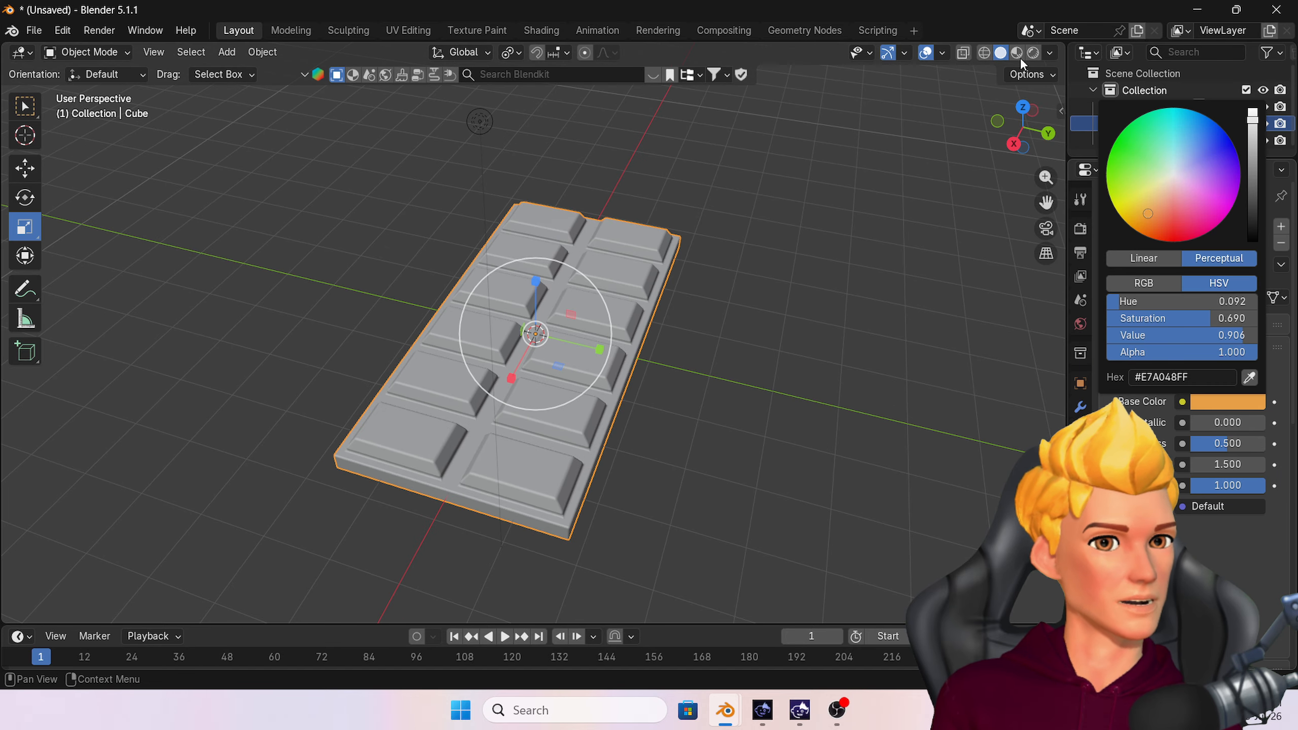
left_click(1250, 406)
left_click(1145, 210)
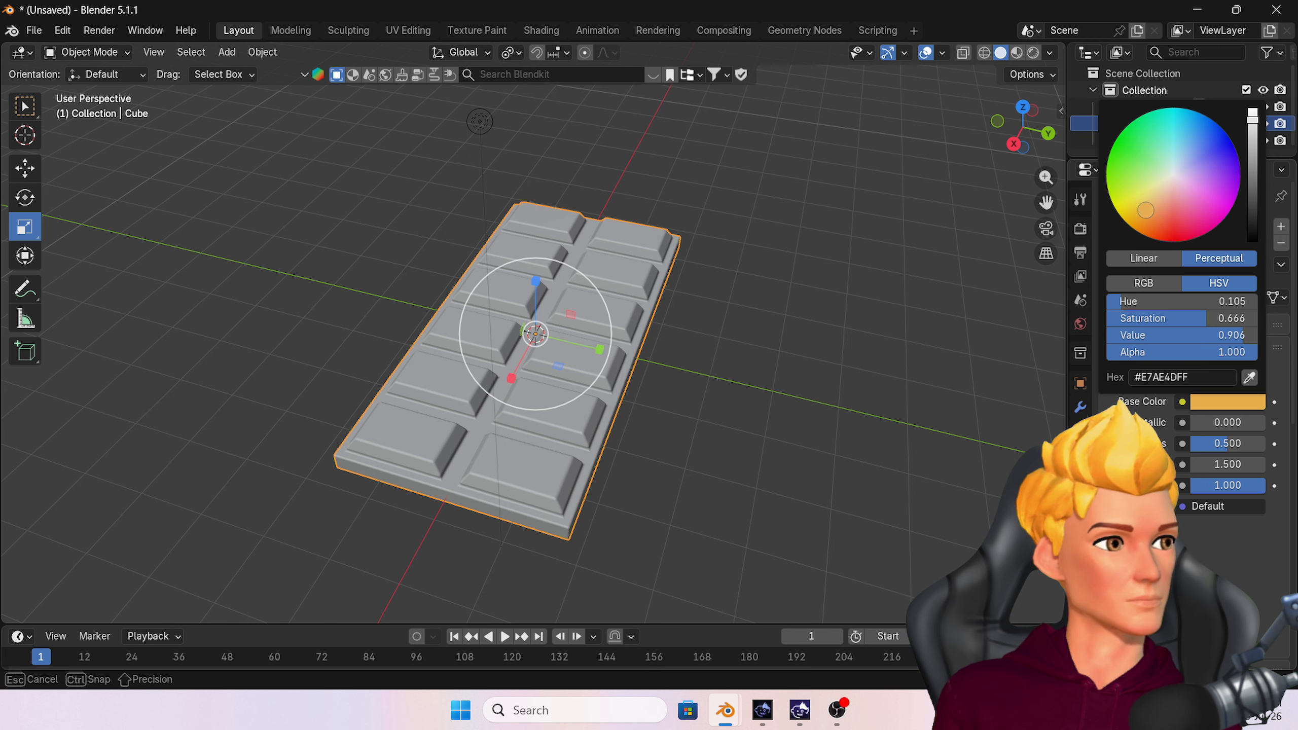
left_click_drag(1251, 132, 1252, 138)
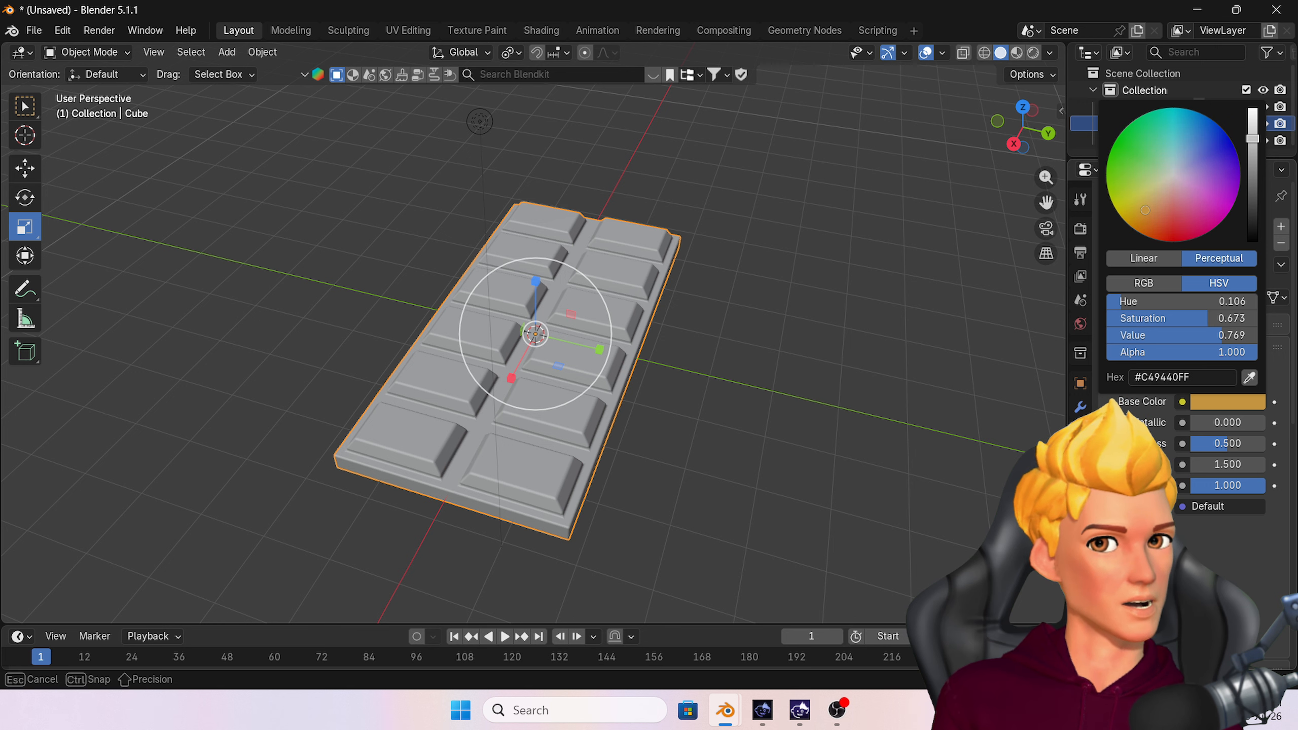
left_click(1018, 52)
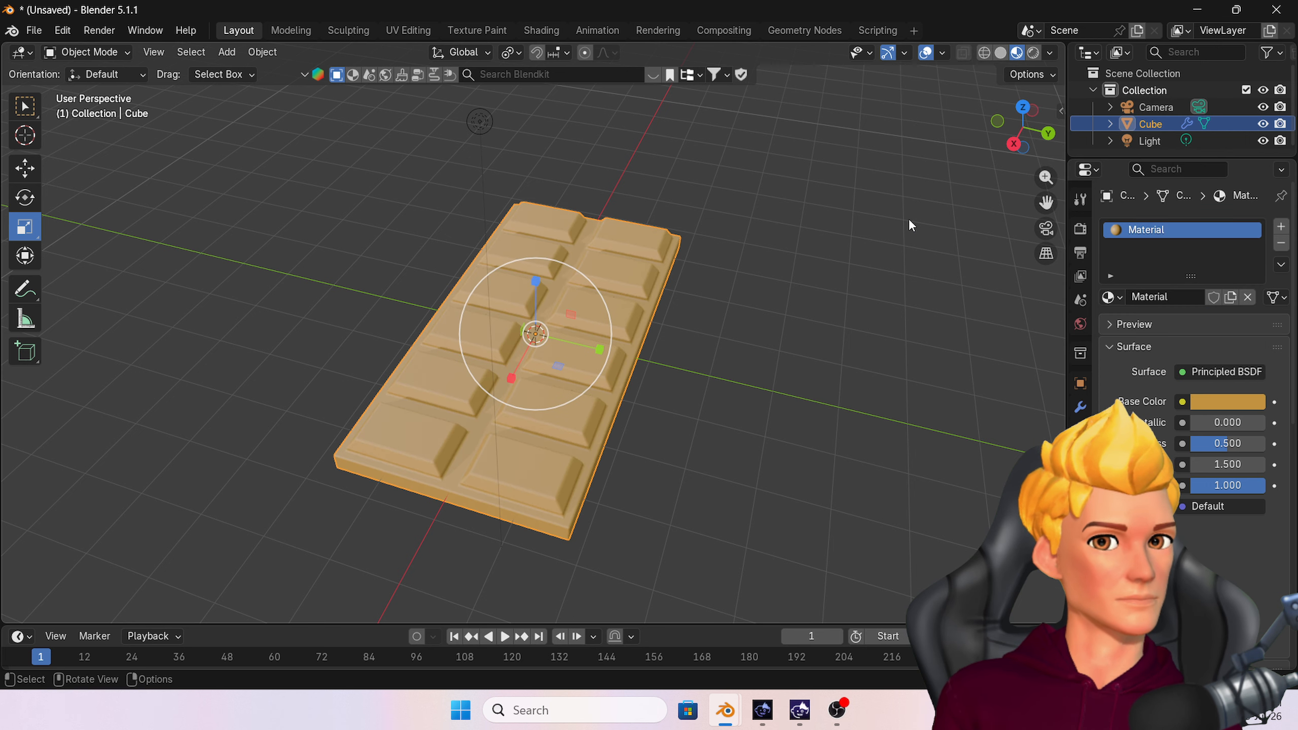
left_click(1254, 406)
left_click_drag(1143, 213, 1146, 217)
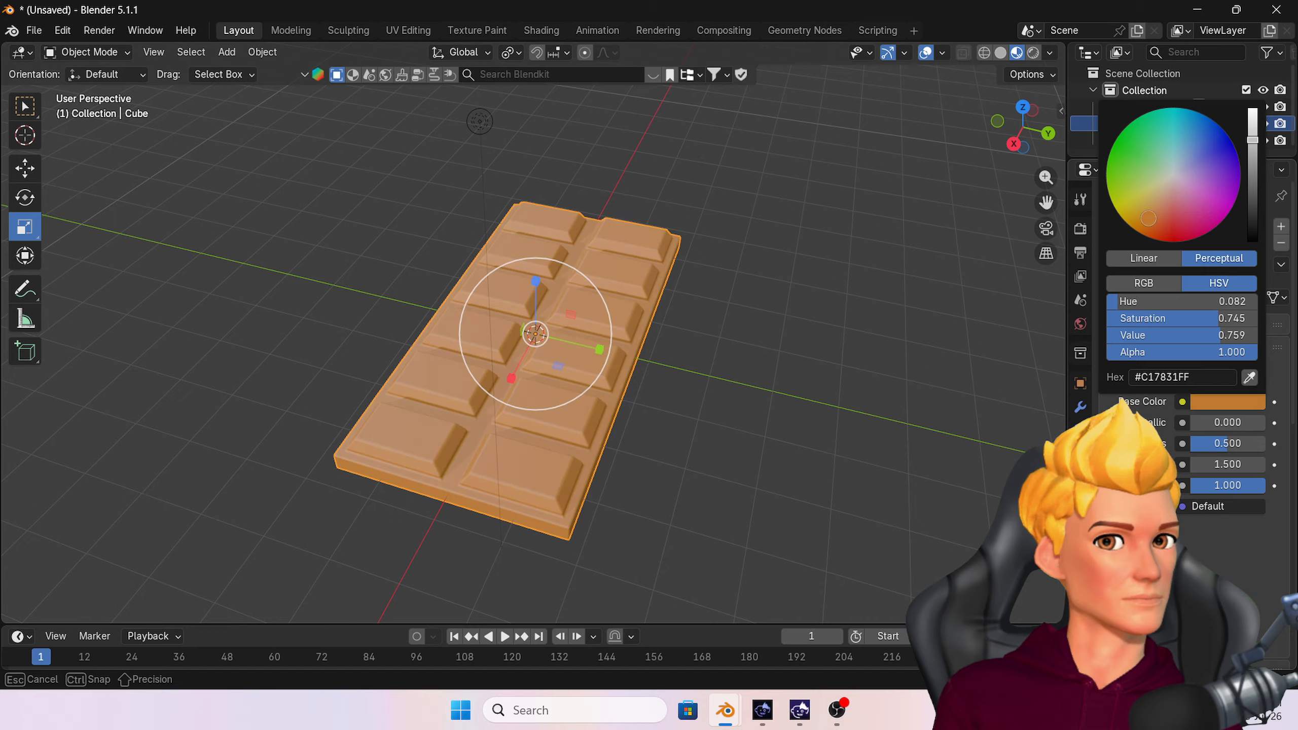
left_click_drag(1253, 146, 1253, 196)
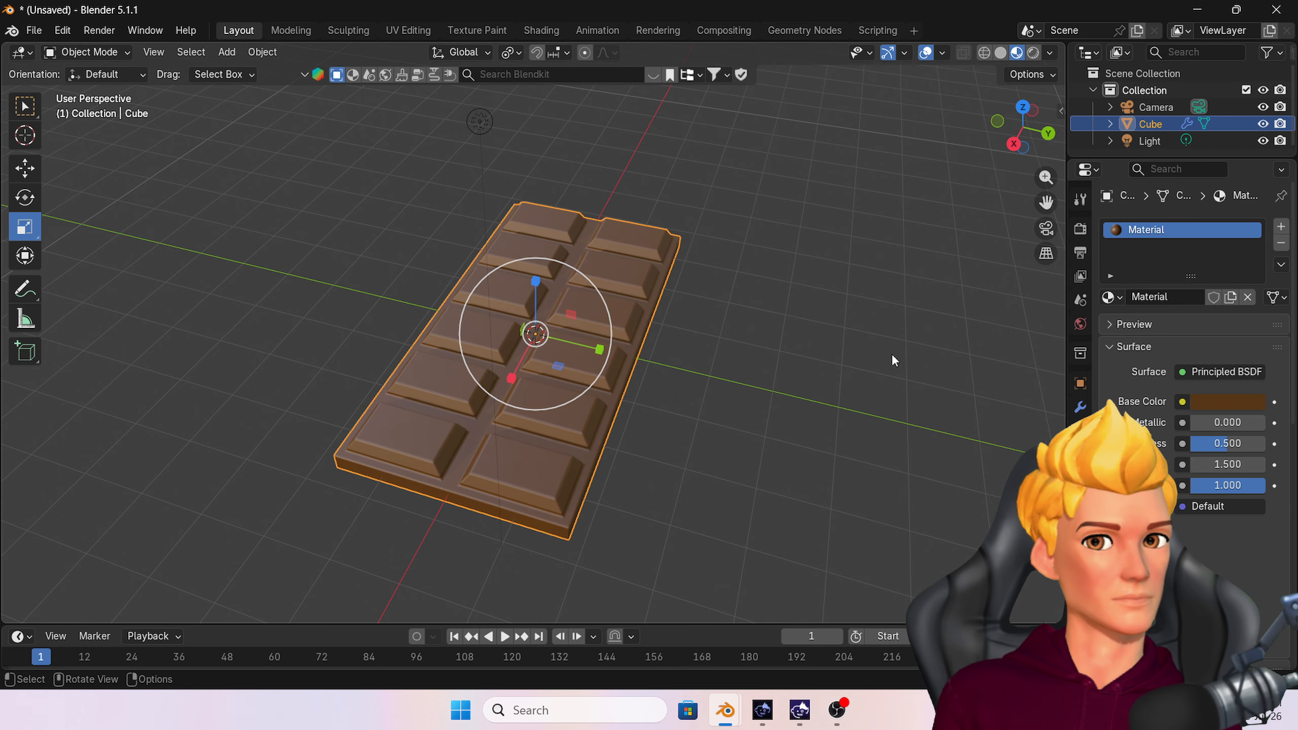
Step: Scale the slab slightly narrower along the Y axis and deselect it
middle_click_drag(891, 353, 808, 373)
left_click(776, 342)
left_click(619, 357)
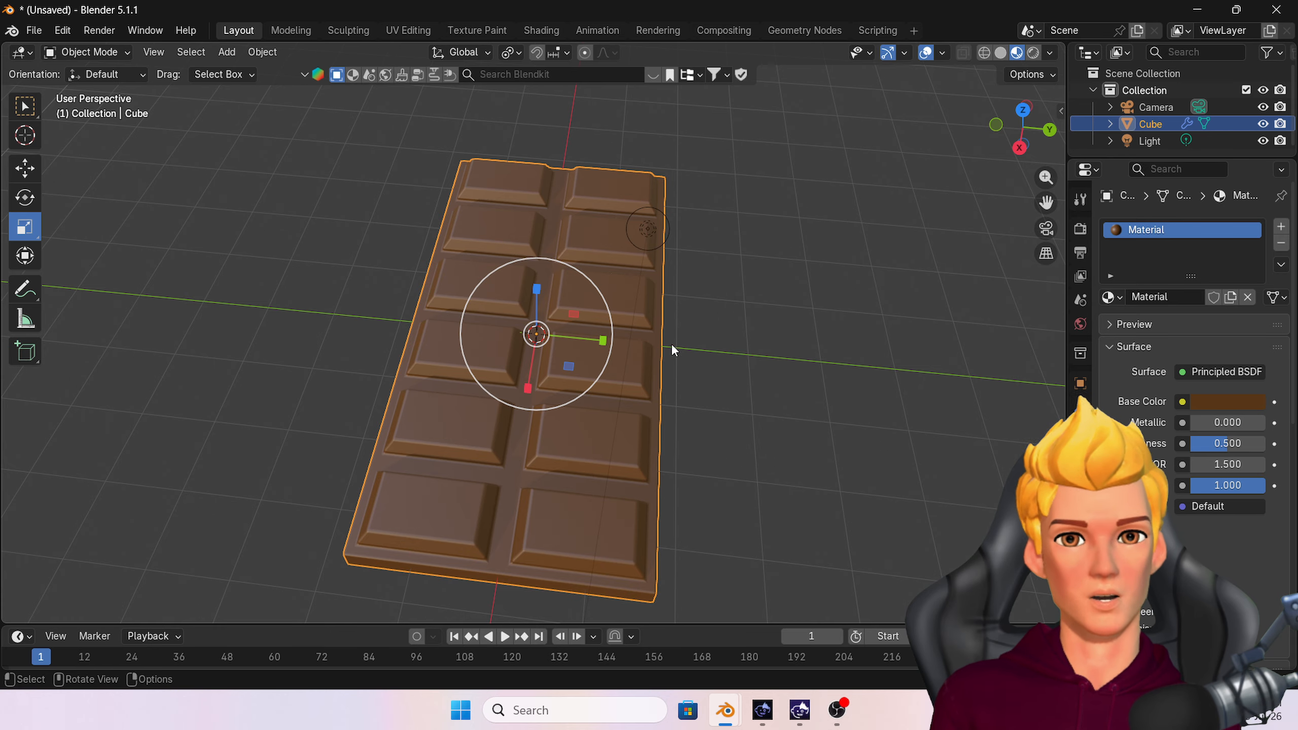
left_click_drag(600, 336, 598, 337)
left_click(774, 380)
mouse_move(774, 379)
middle_mouse_down()
mouse_move(696, 364)
mouse_move(756, 377)
middle_mouse_up()
Step: Show the viewport in Rendered shading and turn the light into a Sun with a strength of 6
left_click(1033, 52)
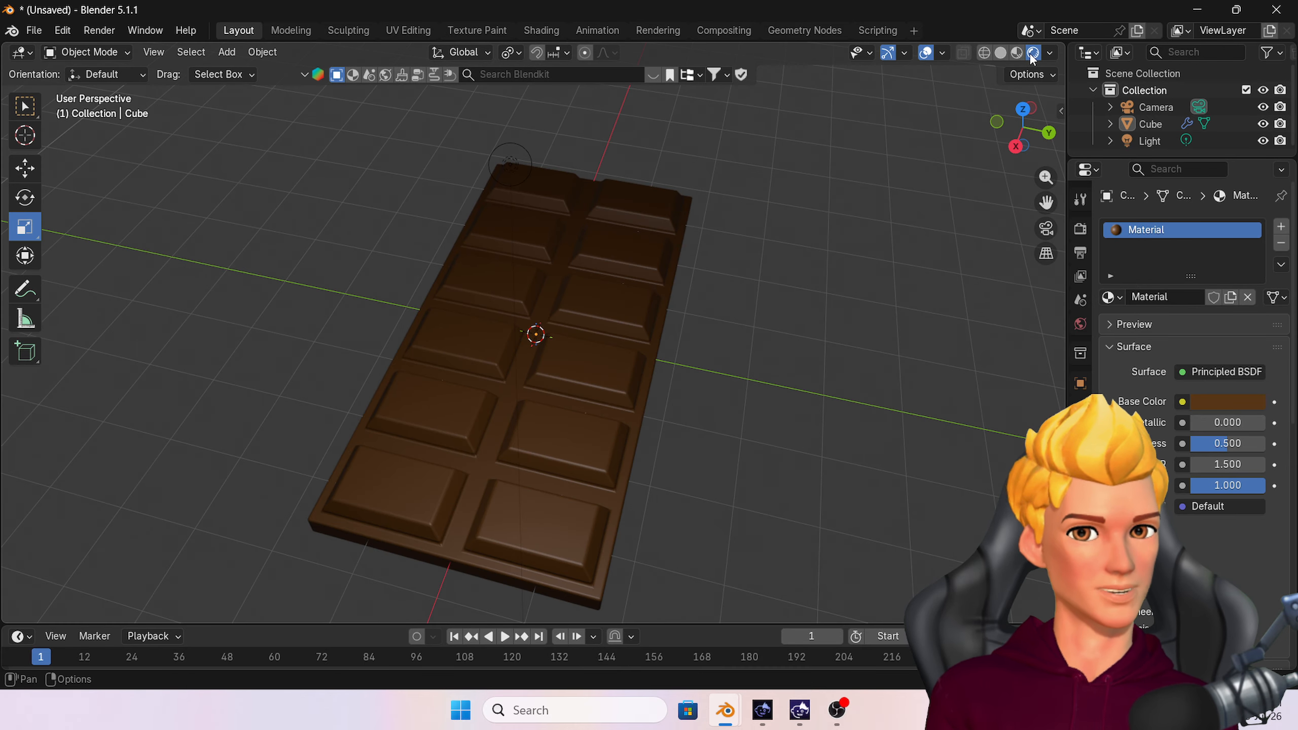
left_click(1149, 141)
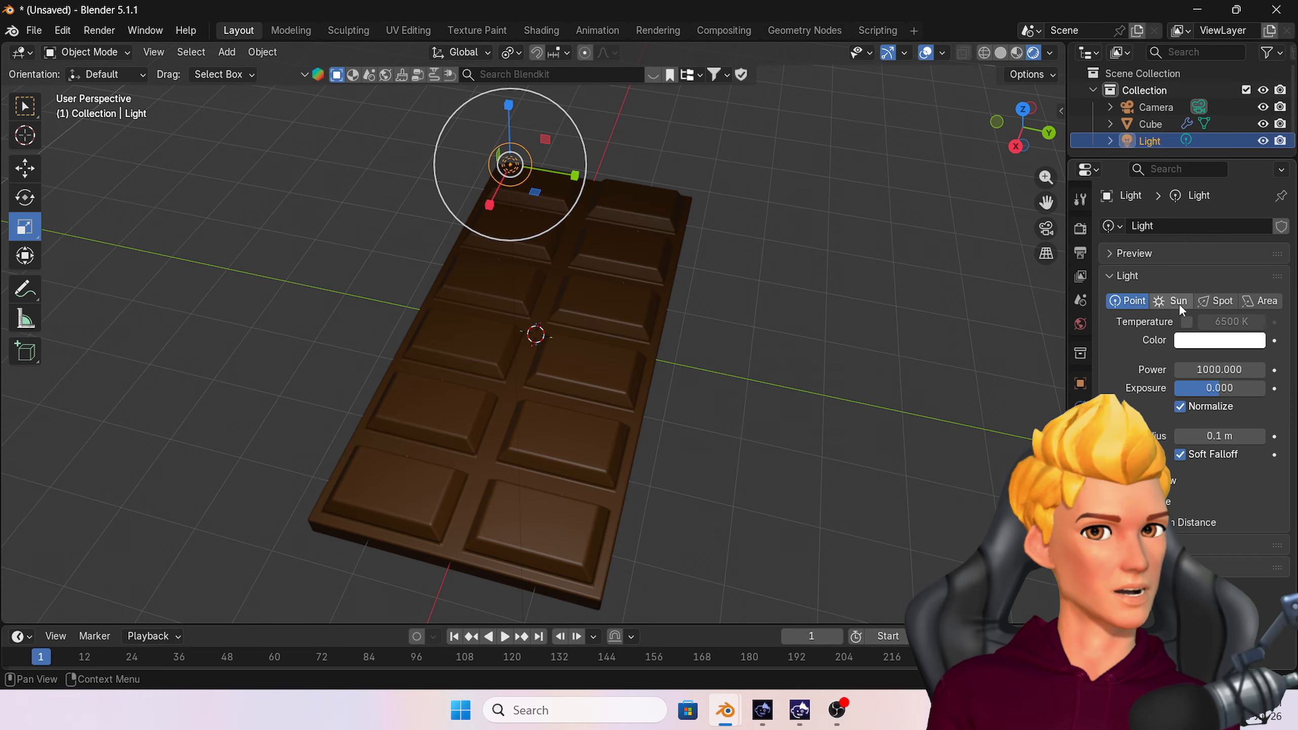
left_click(1176, 302)
double_click(1216, 369)
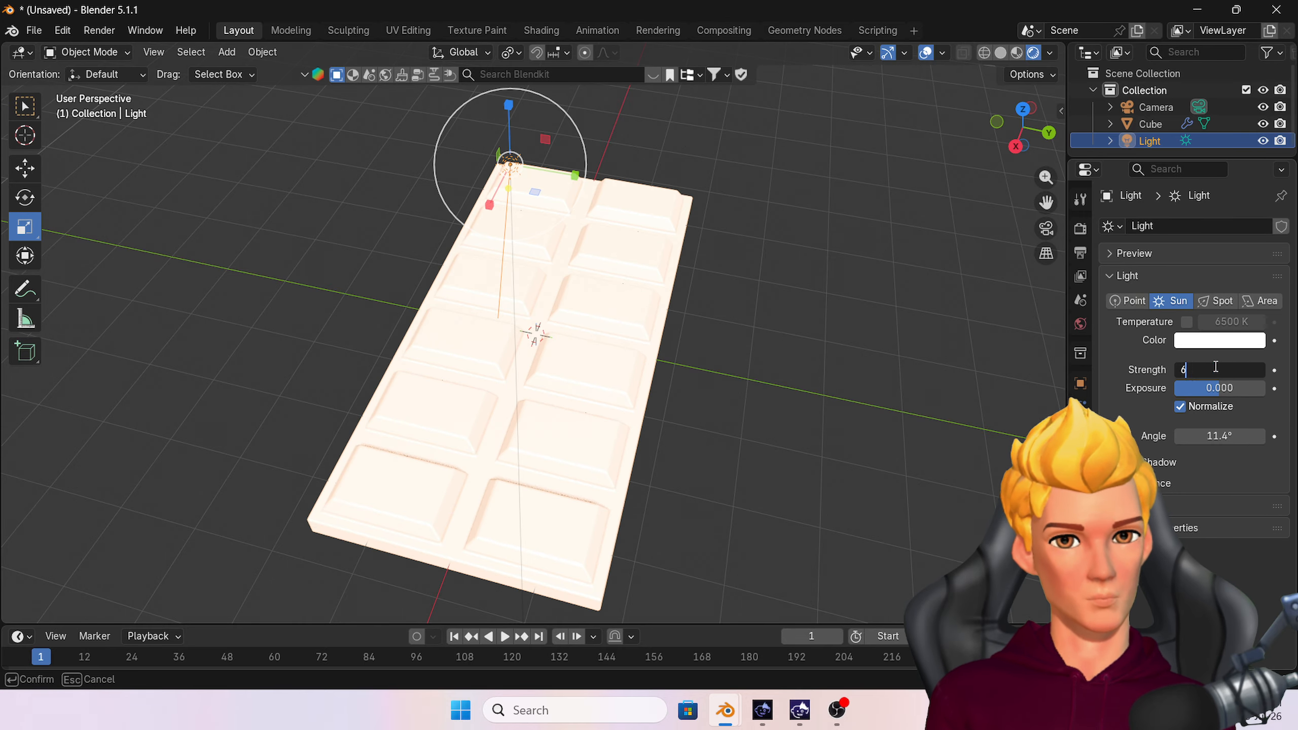
type("6")
key("Return")
middle_click_drag(809, 387, 746, 357)
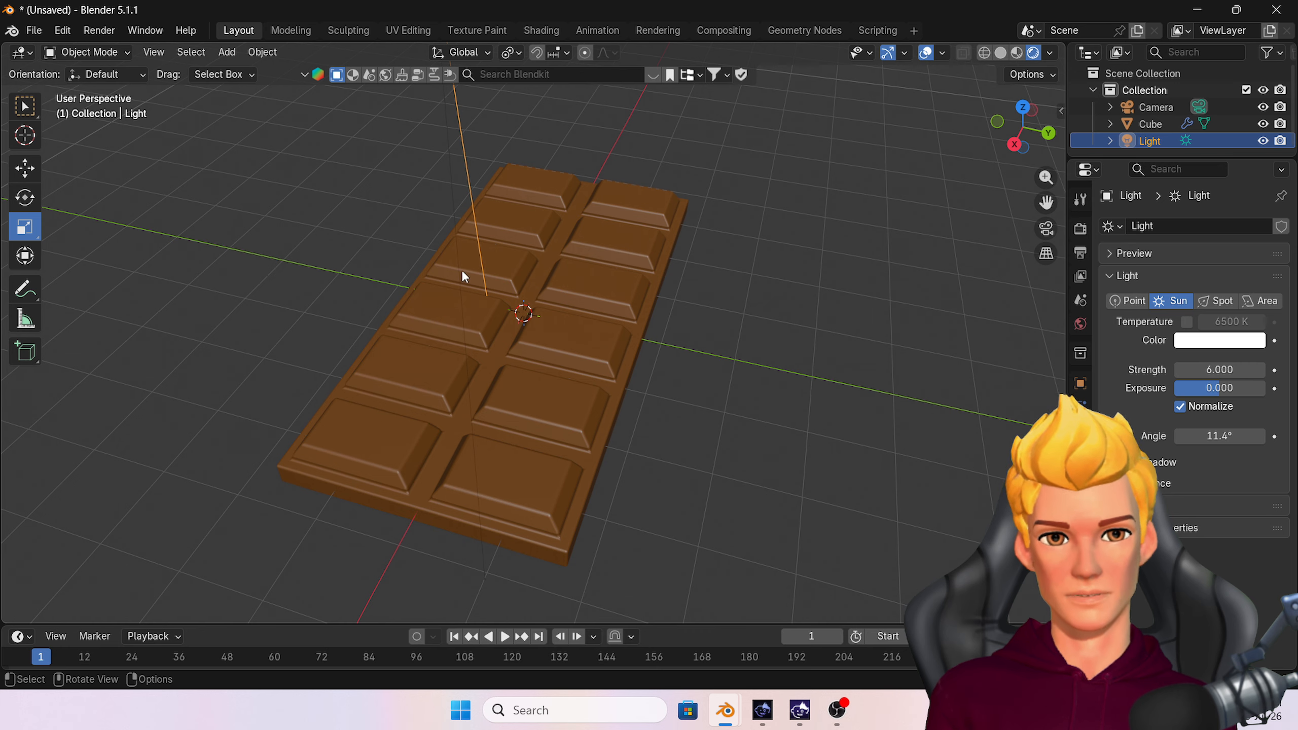
Step: Enter the camera view, lock the camera to the view and frame the whole chocolate bar diagonally
left_click(1043, 231)
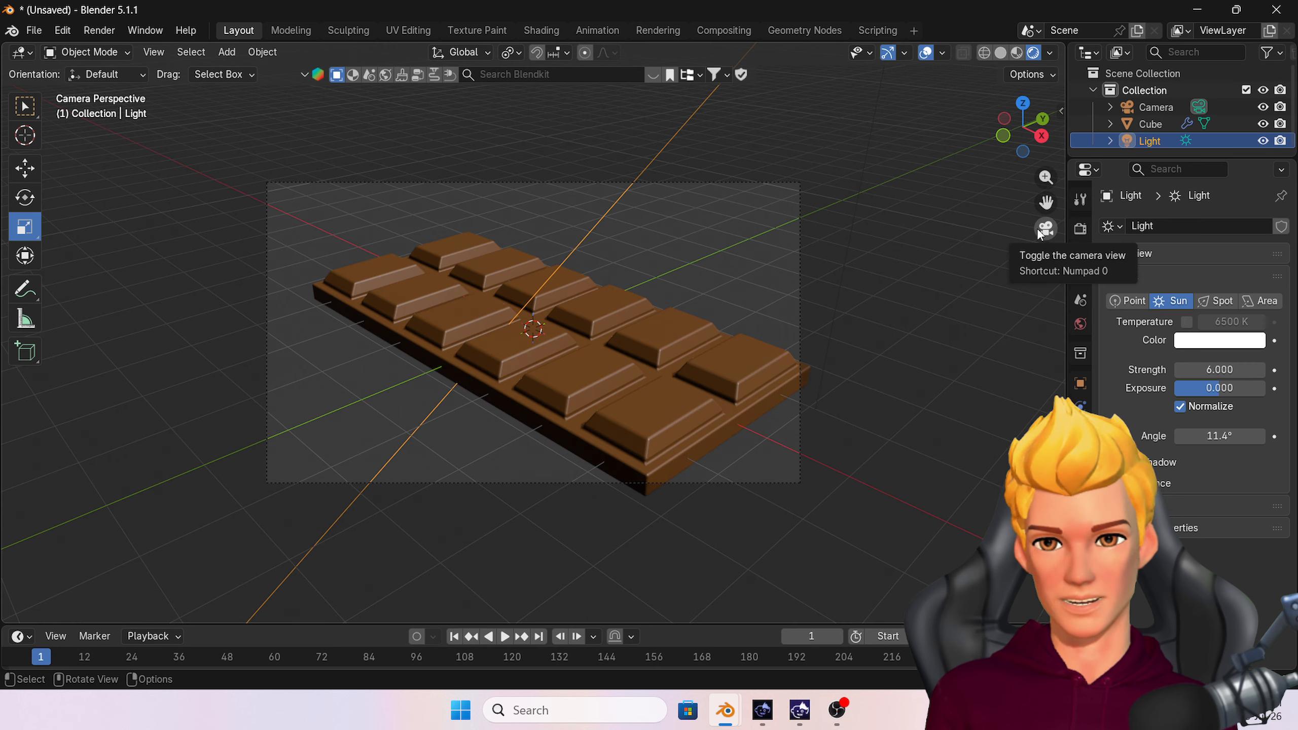
key("n")
left_click(1055, 180)
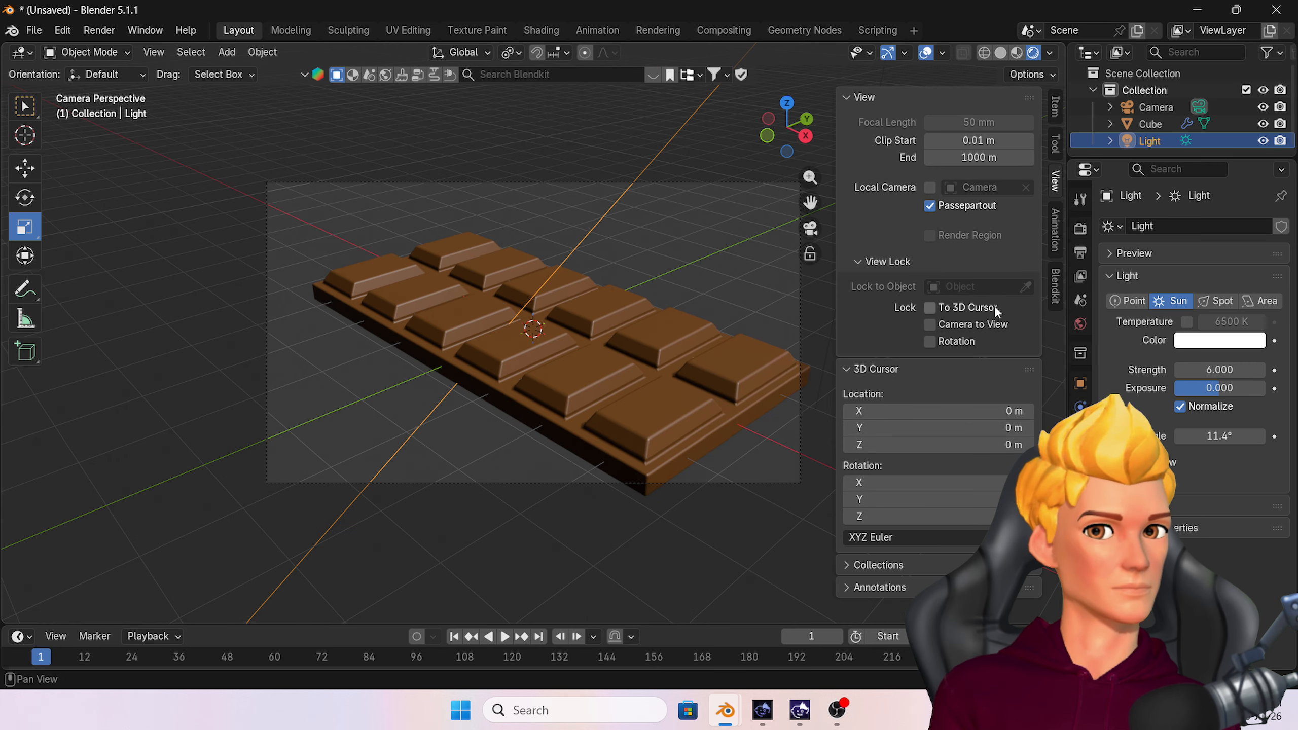
middle_click_drag(662, 323, 593, 322)
scroll(582, 316, "down", 1)
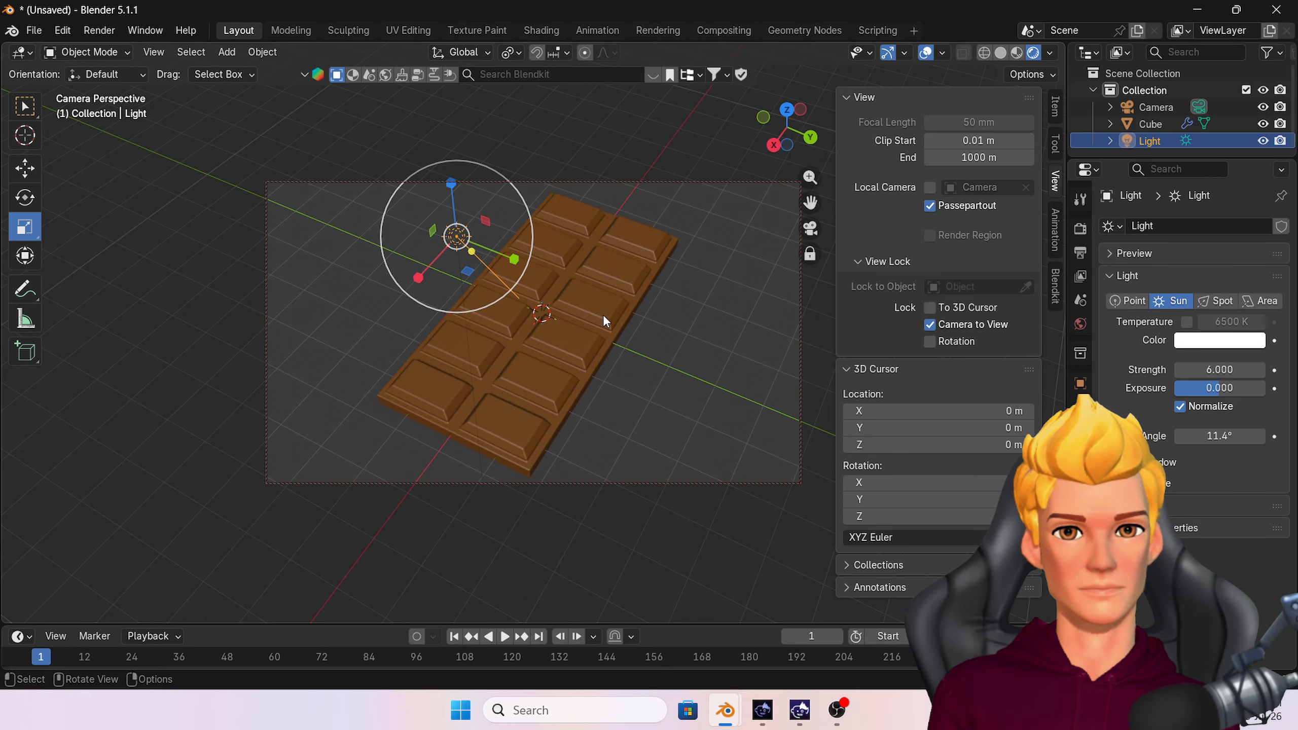
Step: Set the world background colour to a muted grey-teal
left_click(1081, 324)
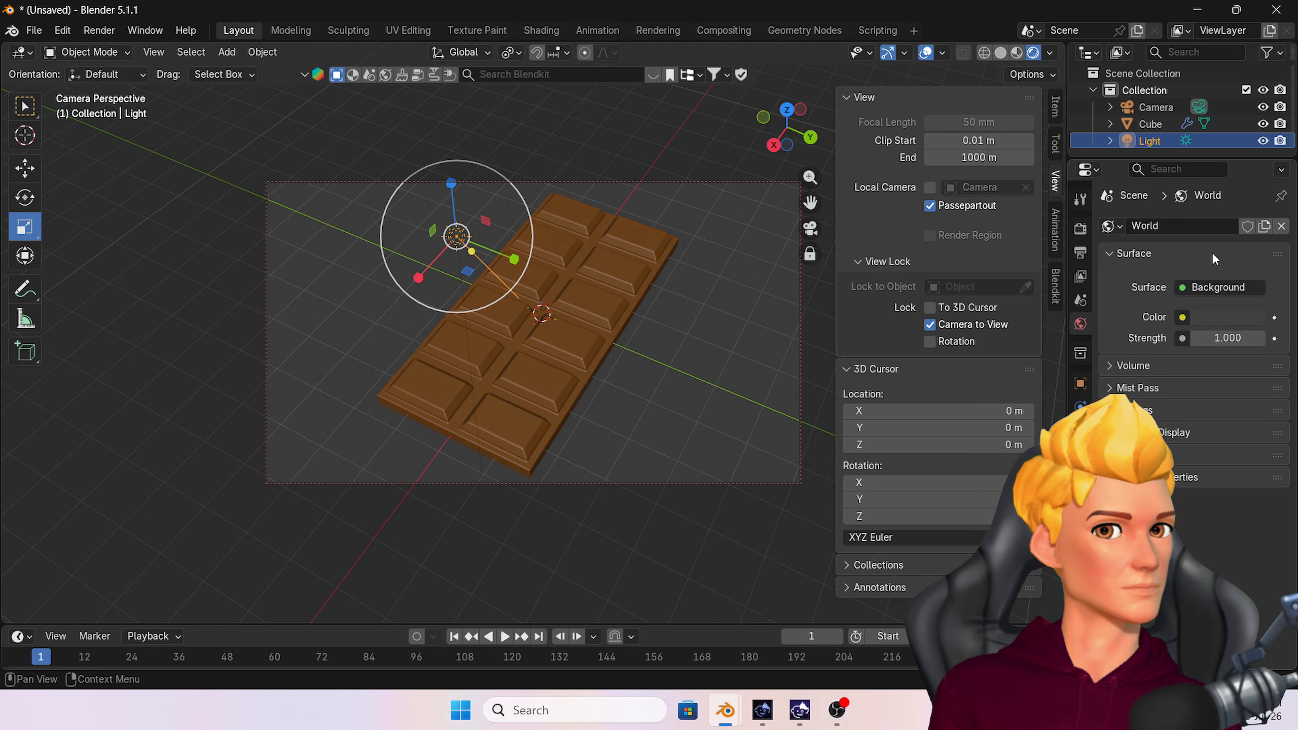
left_click(1233, 315)
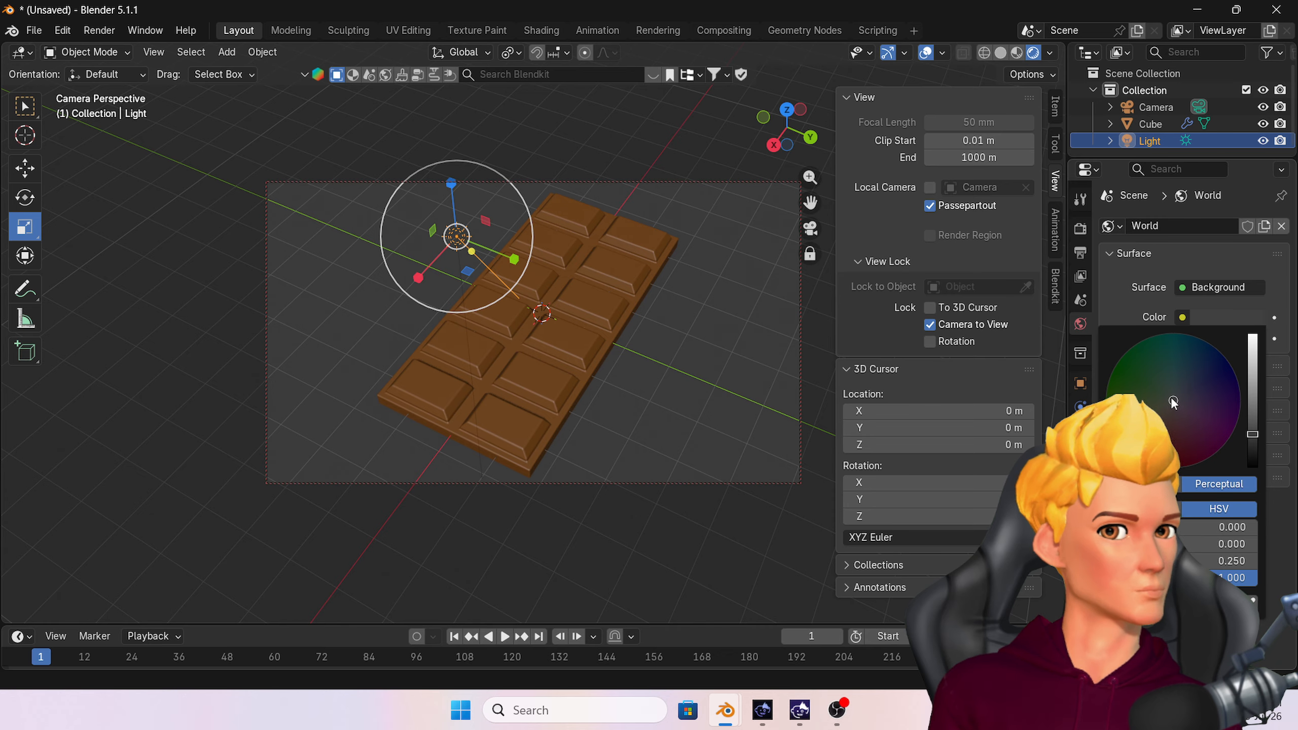
mouse_move(1170, 397)
left_mouse_down()
mouse_move(1194, 421)
mouse_move(1253, 412)
mouse_move(1252, 432)
mouse_move(1179, 434)
mouse_move(1192, 430)
mouse_move(1170, 406)
mouse_move(1185, 375)
mouse_move(1173, 385)
left_mouse_up()
left_click_drag(1251, 429, 1253, 405)
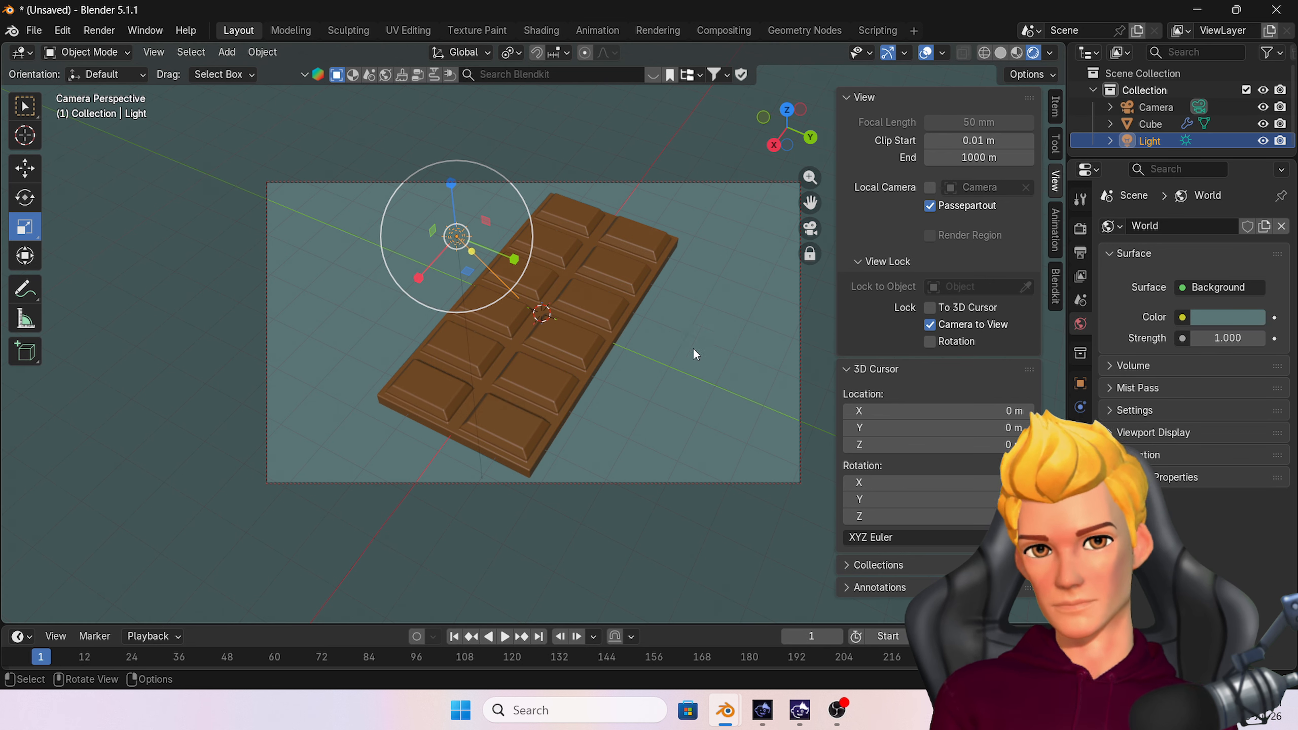
Step: Render the camera view as a still image and fit the whole result on screen
left_click(100, 30)
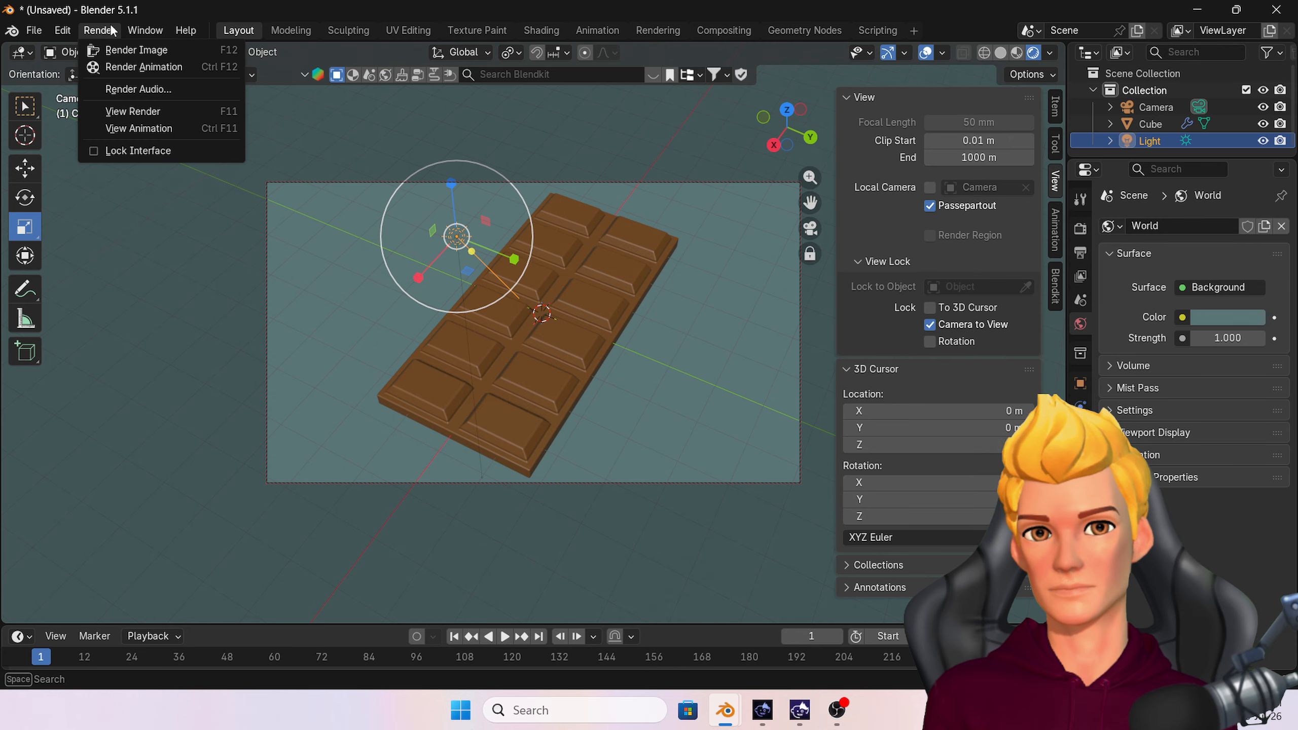
left_click(123, 48)
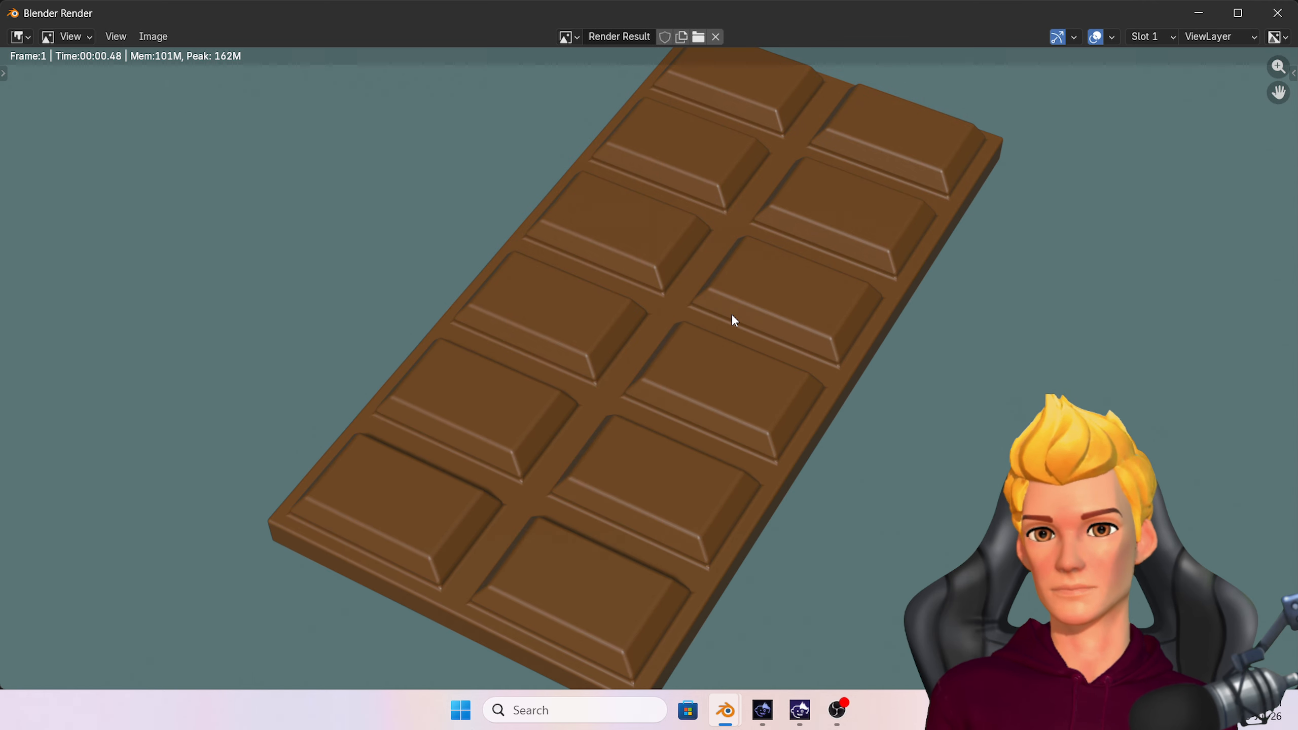
scroll(731, 314, "down", 1)
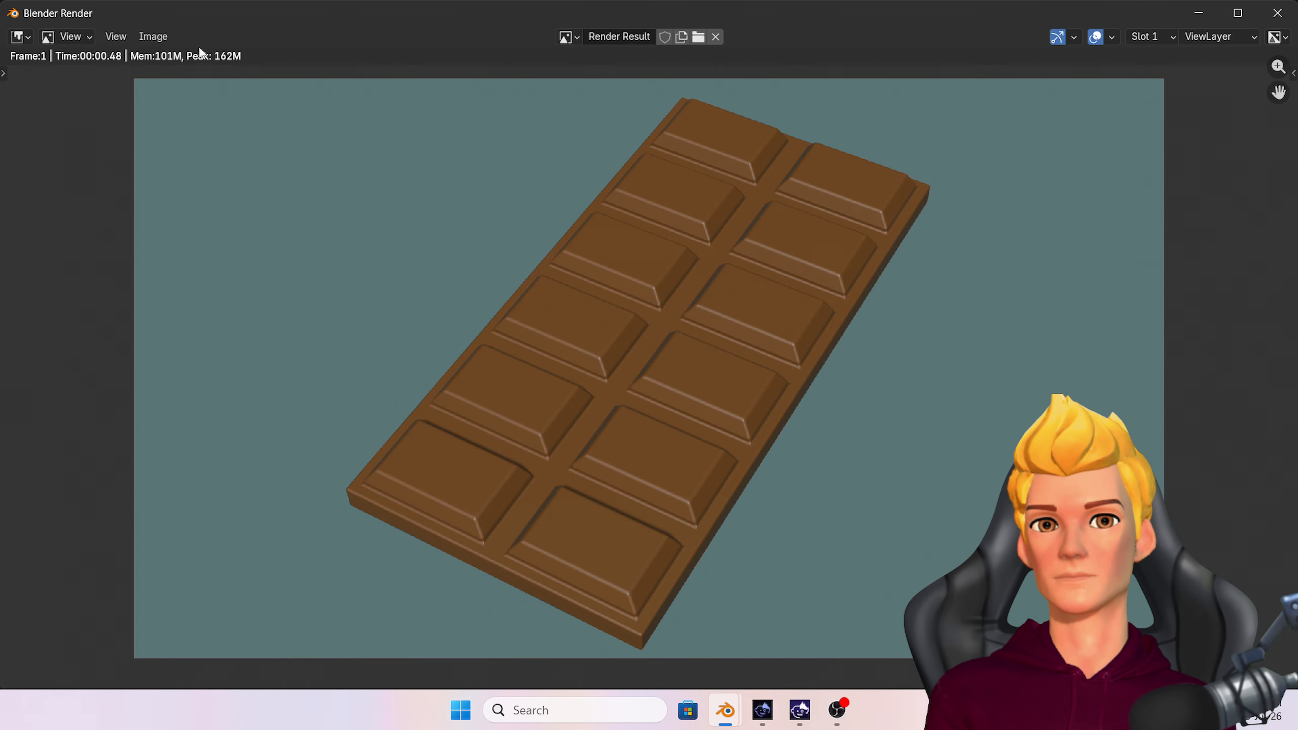
Step: Save the render to the Desktop as a JPEG image named q and close the render window
left_click(153, 37)
left_click(209, 169)
left_click(194, 163)
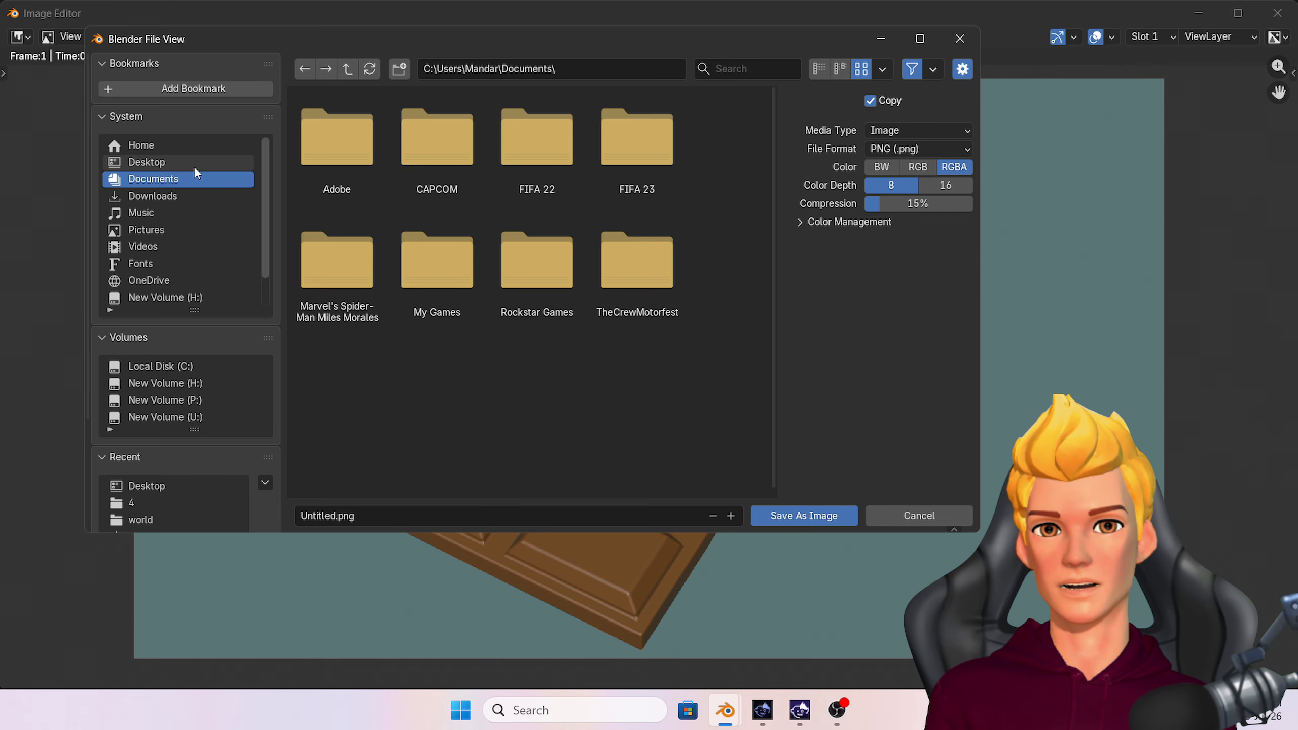
left_click(409, 517)
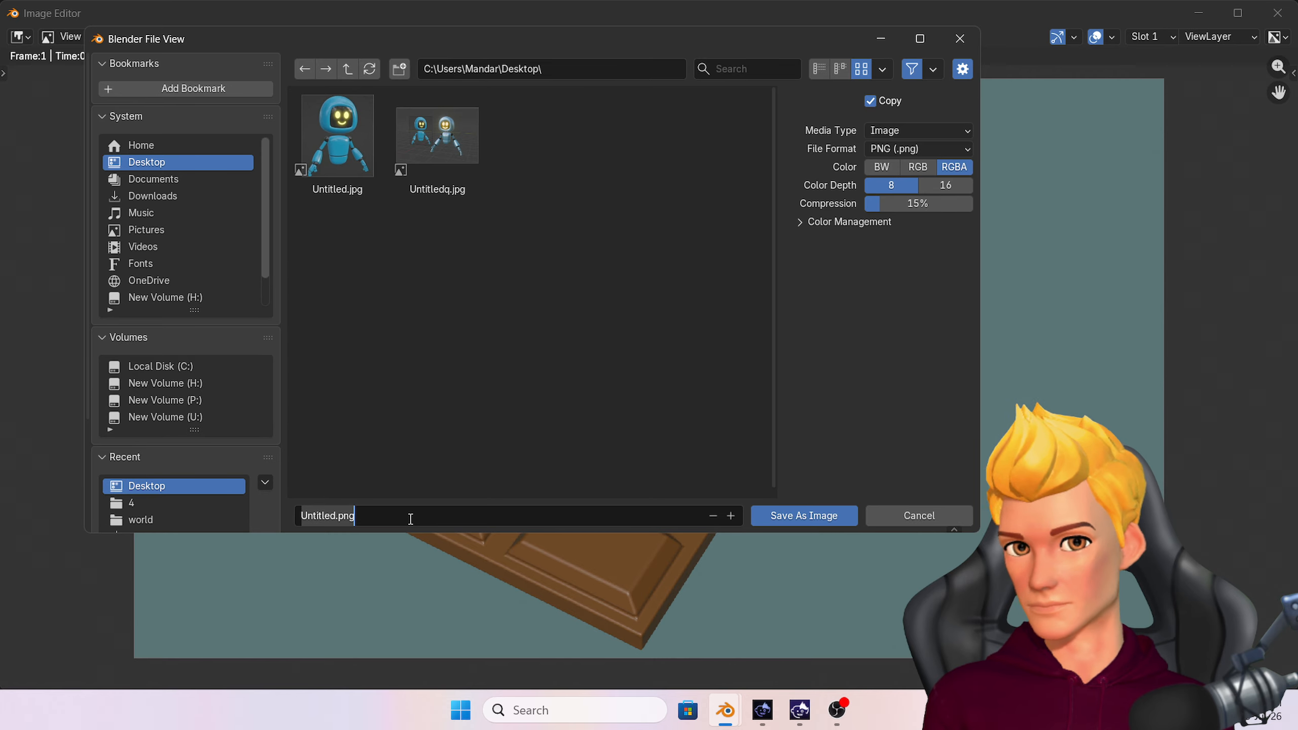
key("BackSpace")
type("c")
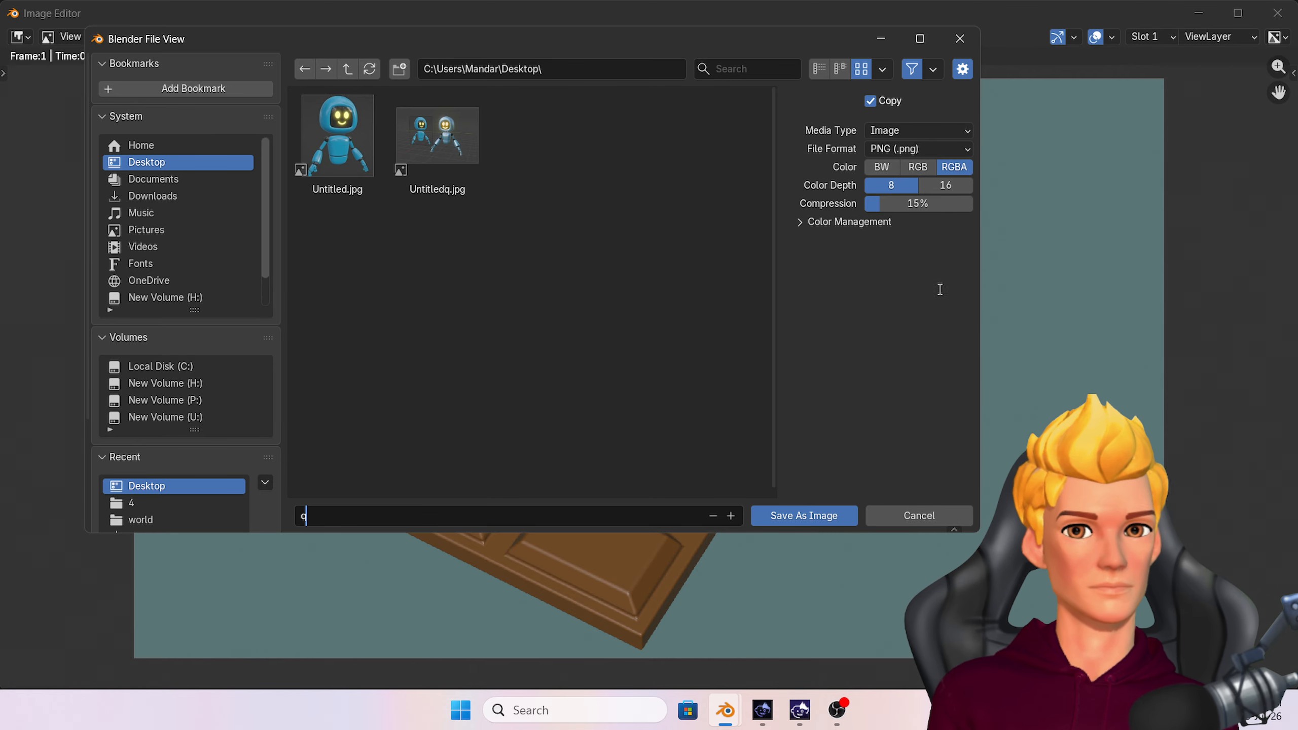
left_click(906, 148)
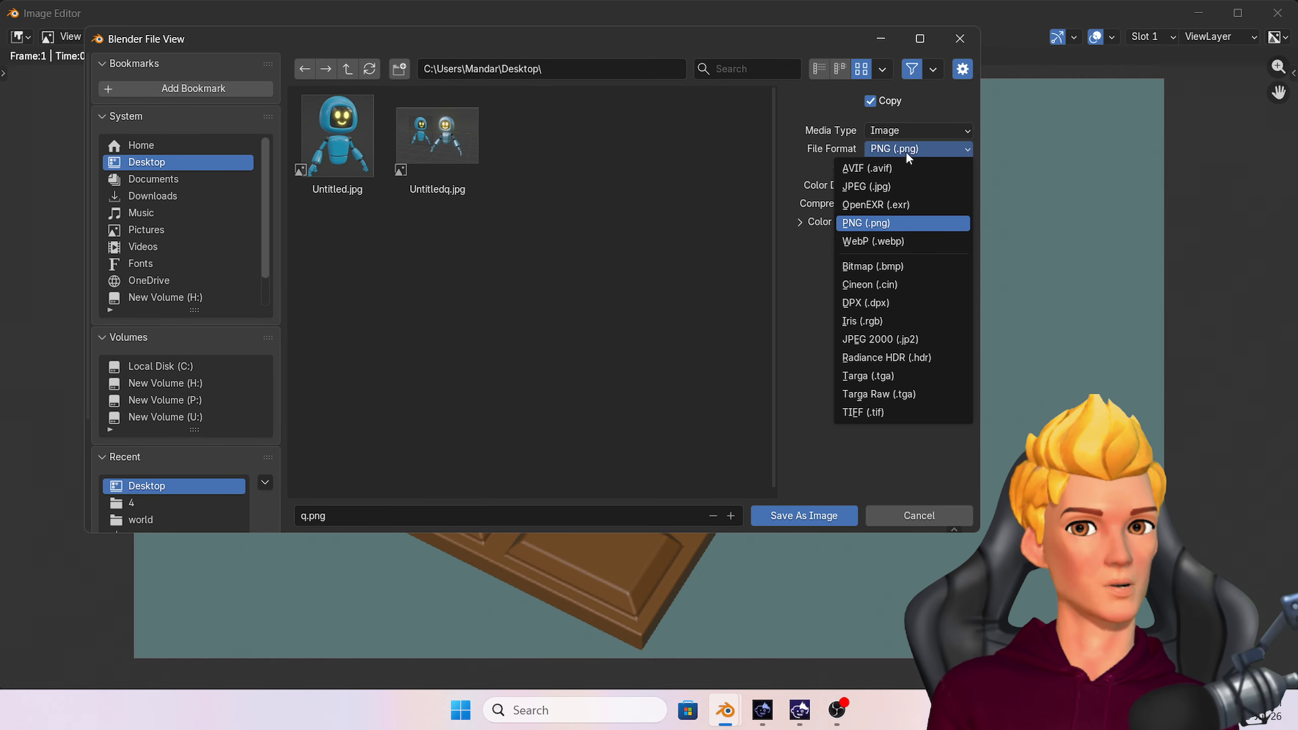
left_click(904, 184)
left_click(816, 515)
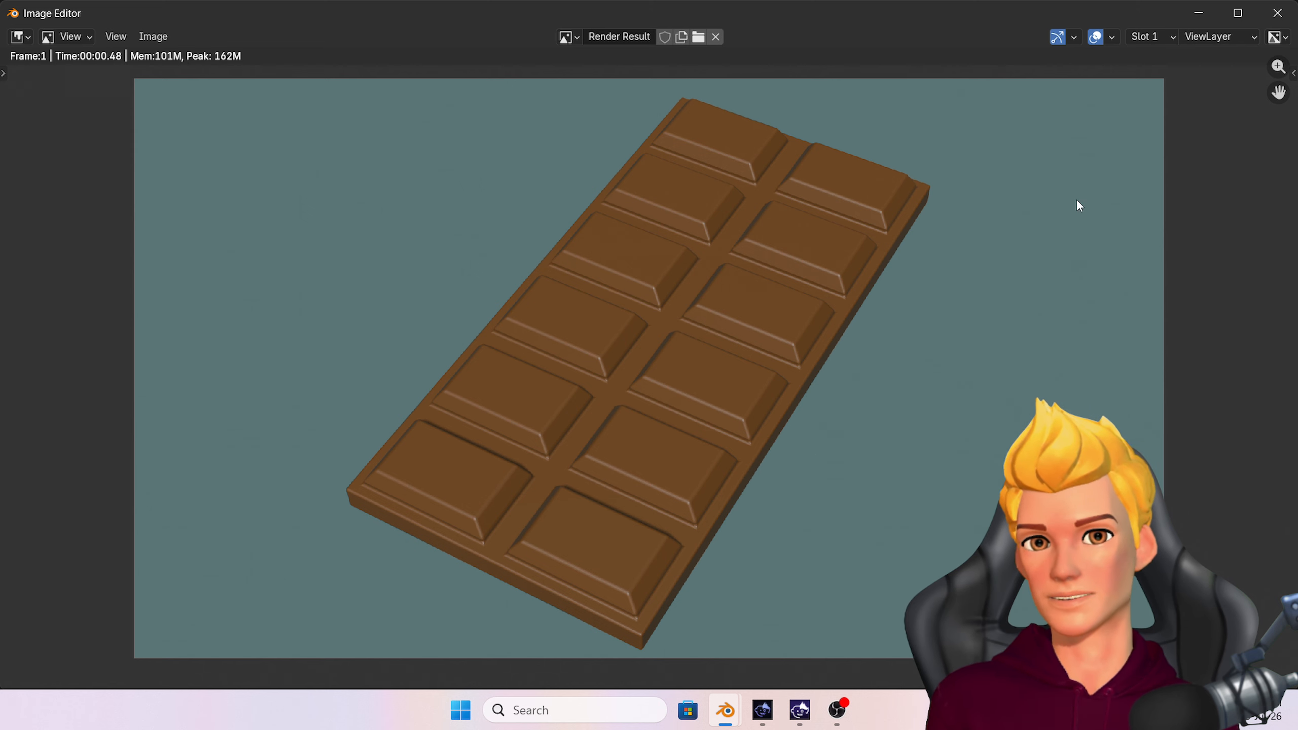
left_click(1277, 13)
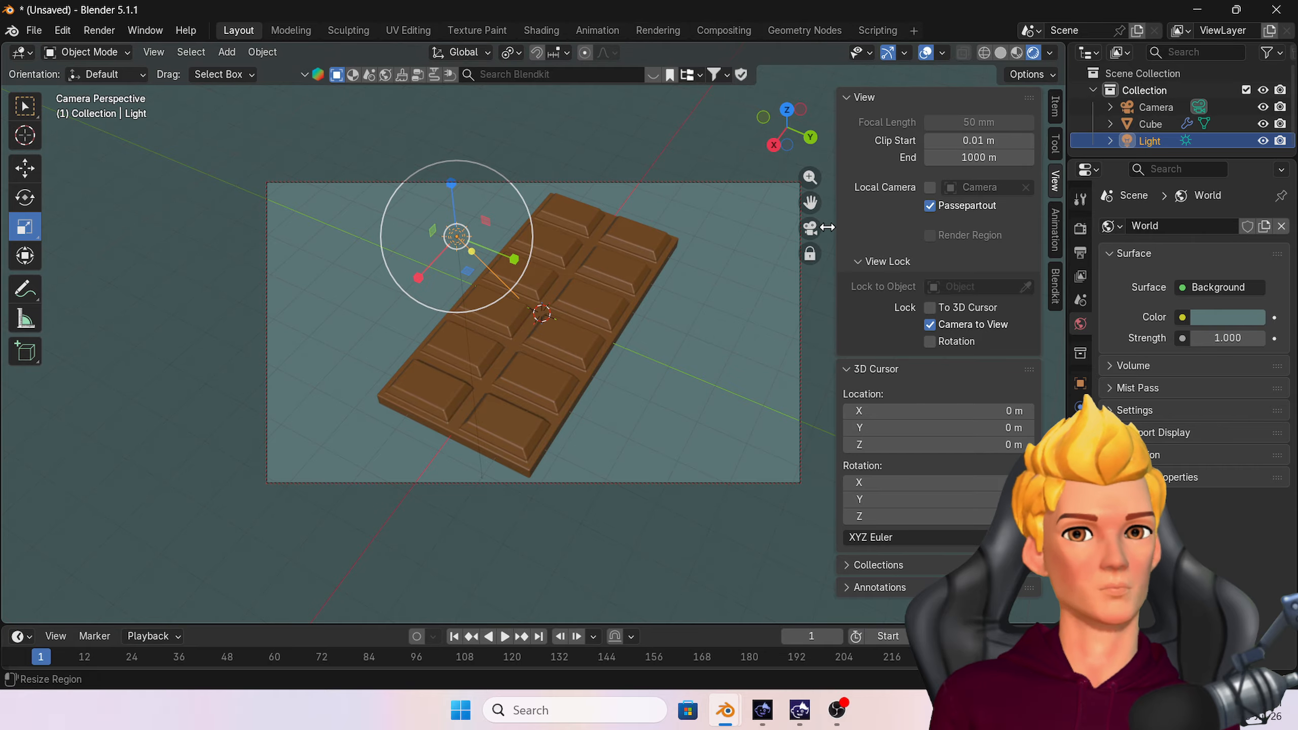
middle_click_drag(705, 322, 660, 310)
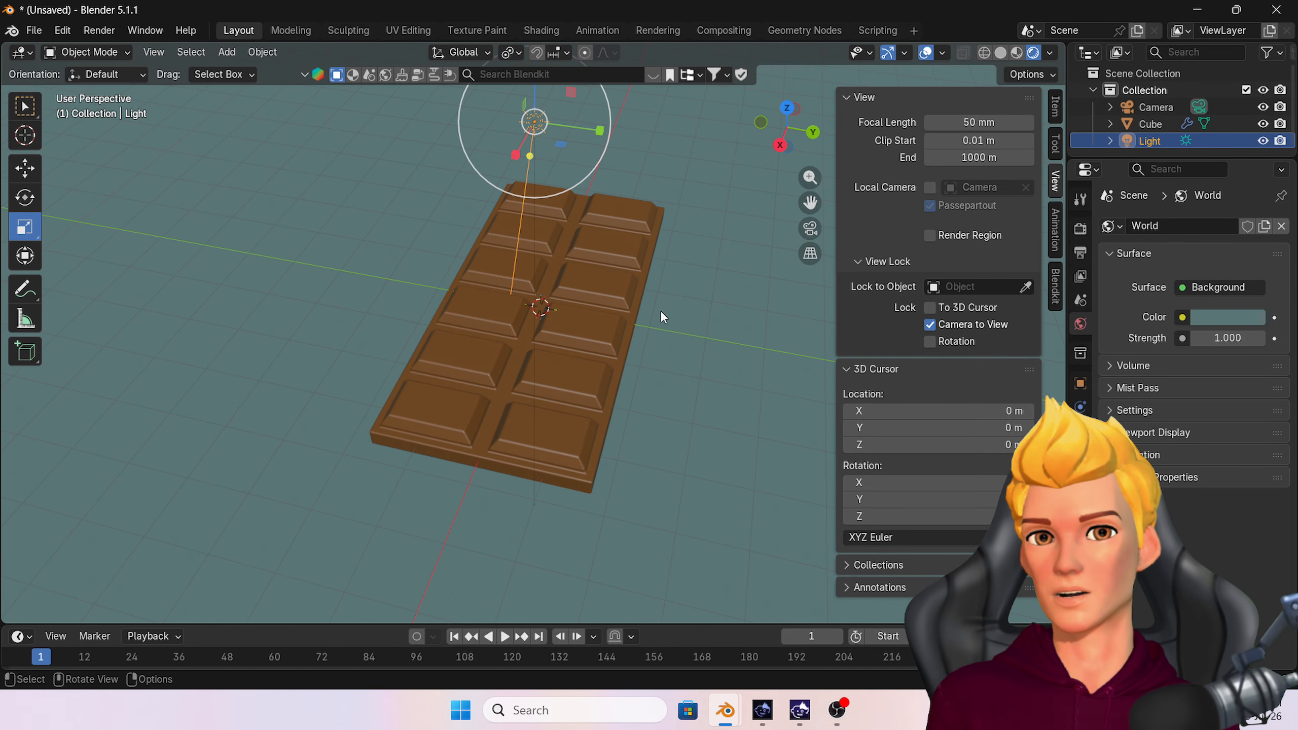